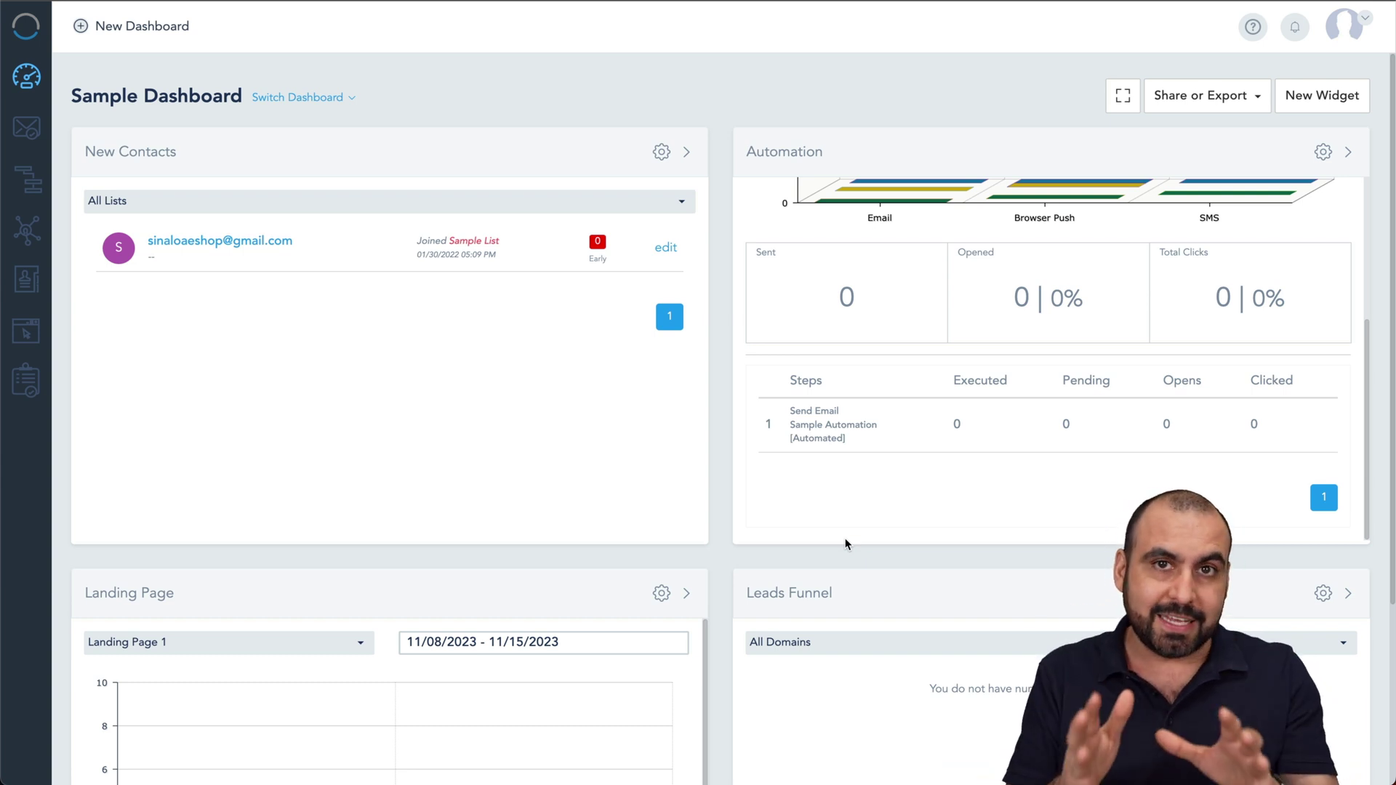
Look over the Sample Dashboard widgets, then open the Landing Pages list showing Landing Page 1
scroll(844, 509, "up", 4)
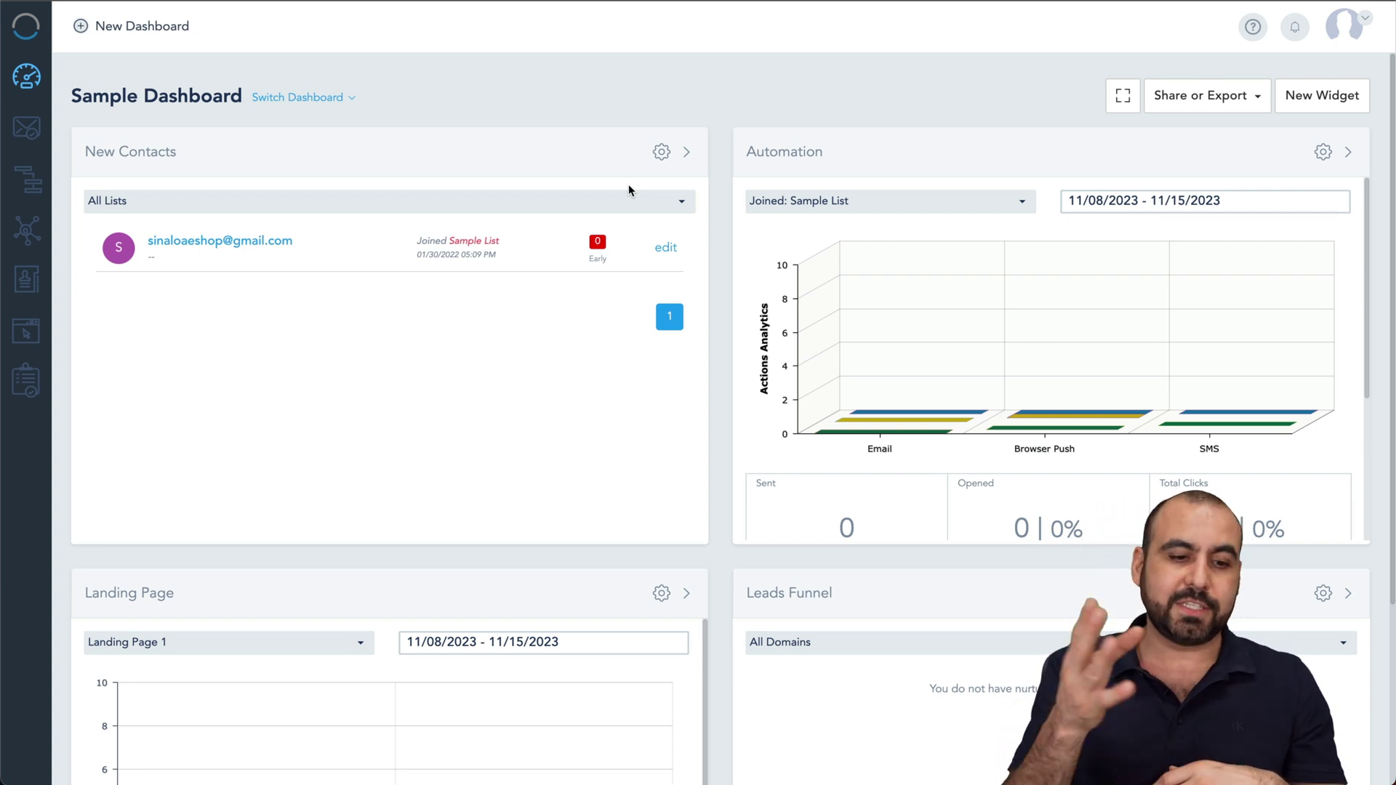
scroll(630, 187, "down", 1)
scroll(698, 436, "down", 2)
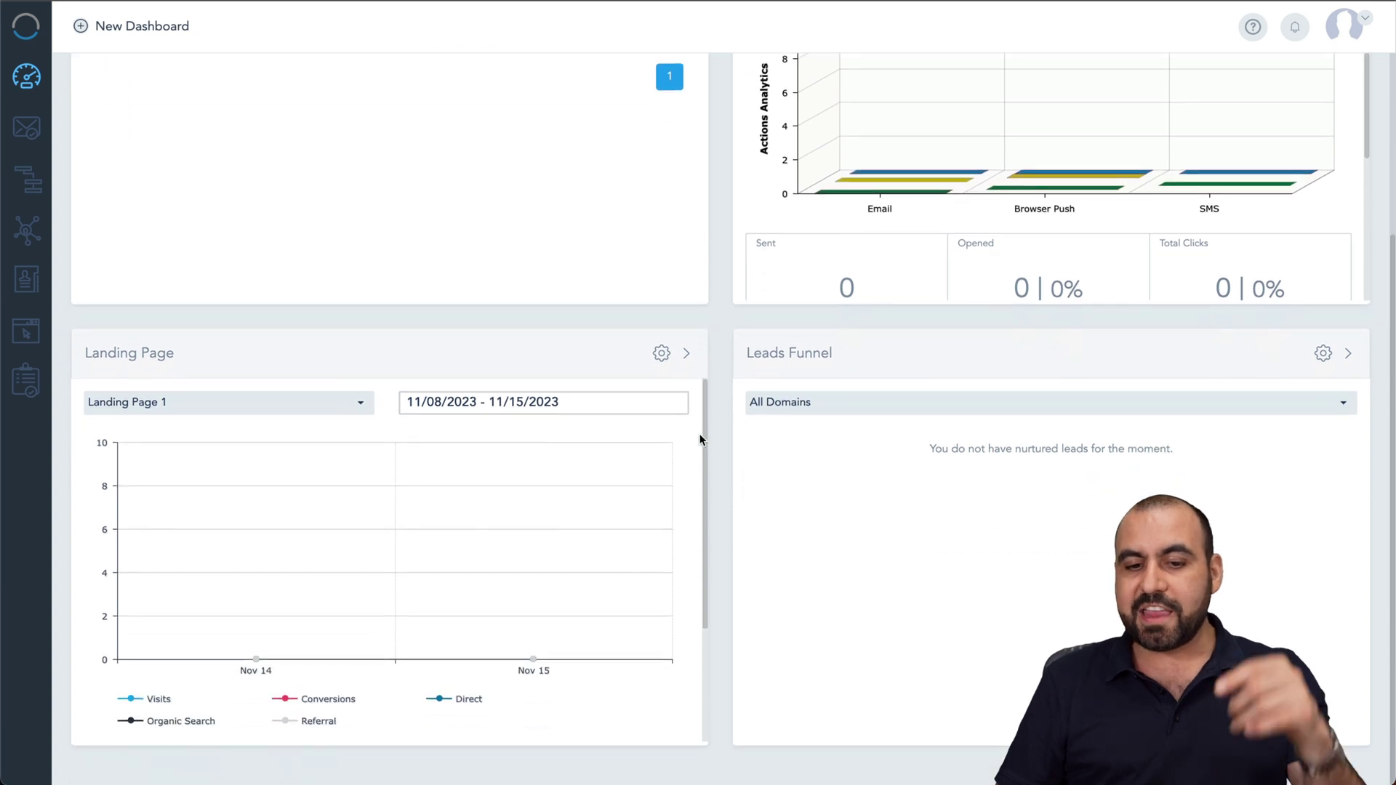
scroll(812, 398, "up", 3)
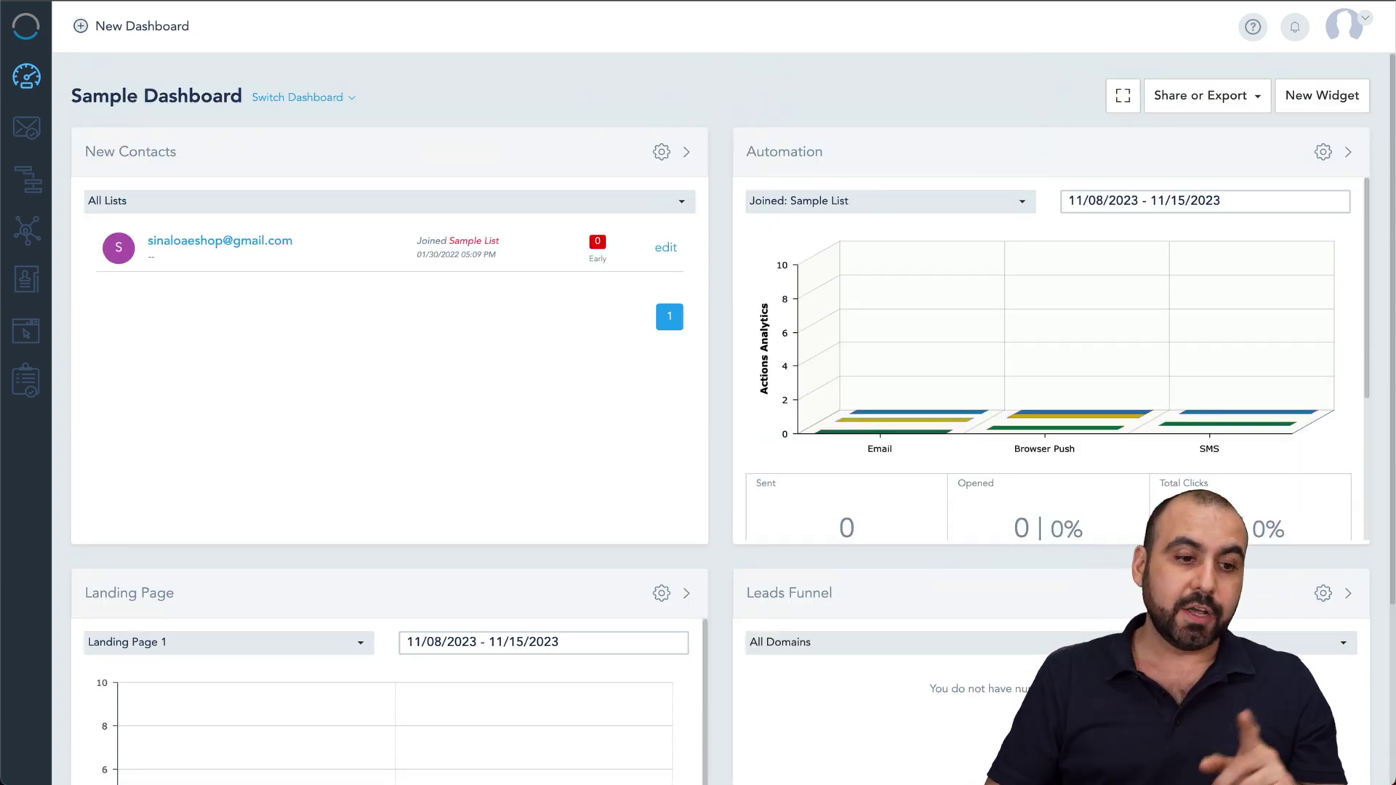
left_click(26, 332)
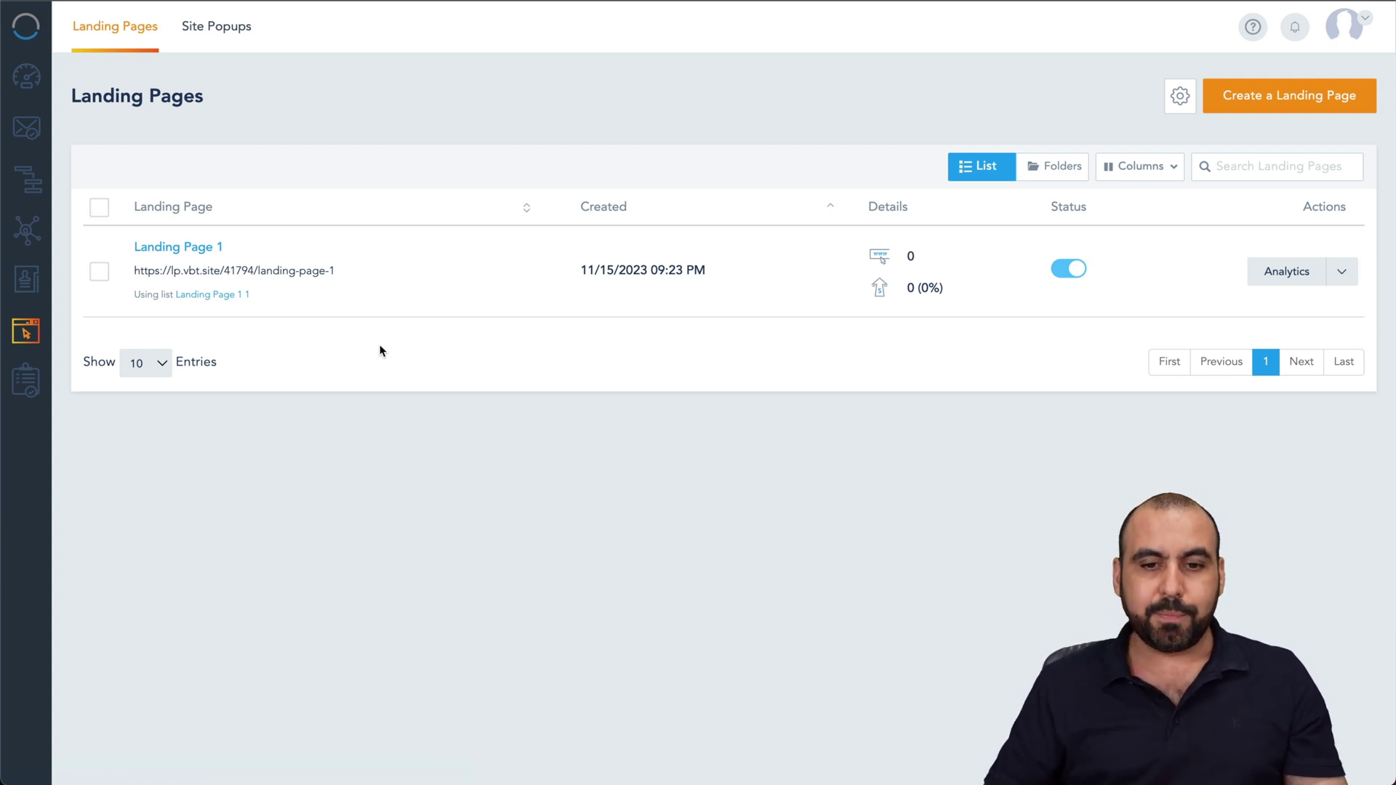
Create Landing Page 2, review its Domain, Styles, Tracking and Cookie Compliance settings, and save them
left_click(1330, 109)
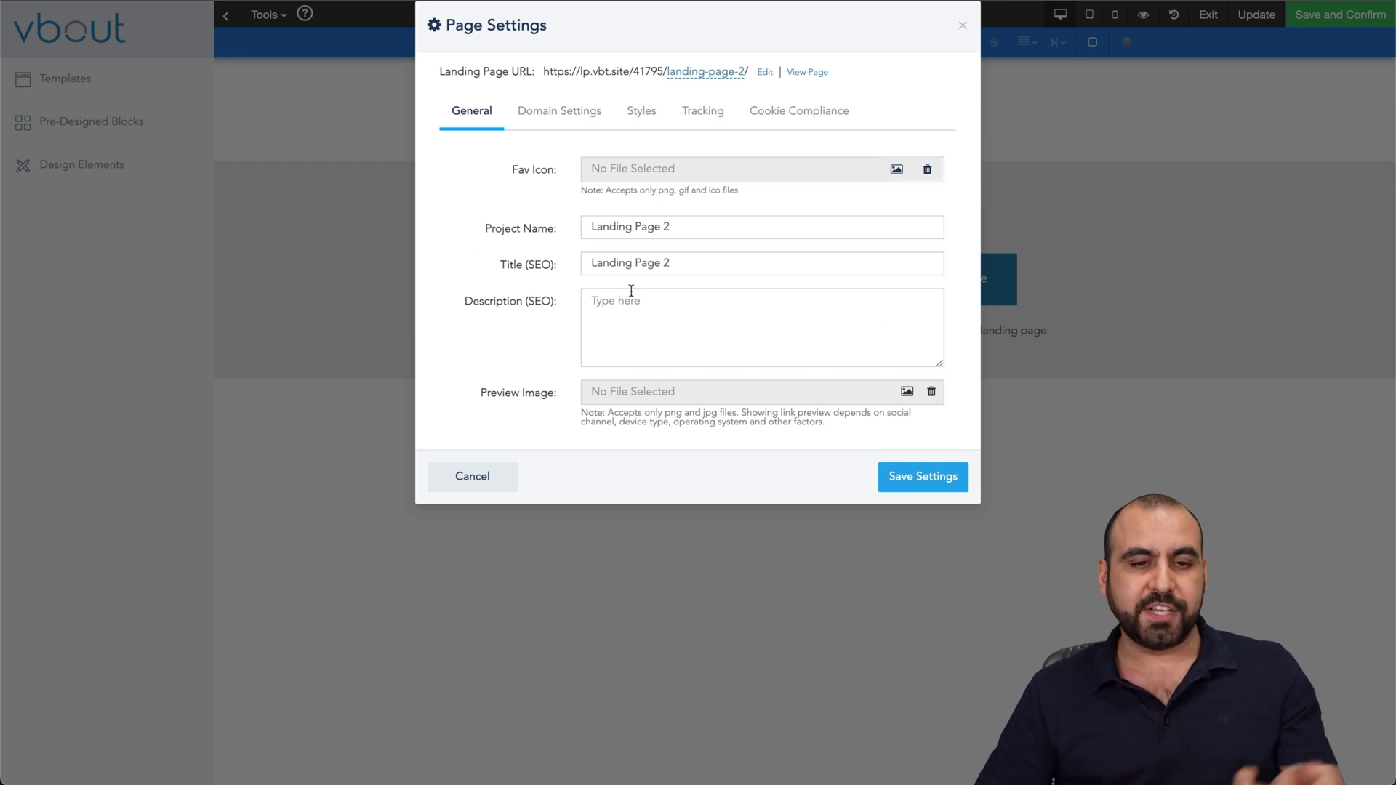
left_click(561, 126)
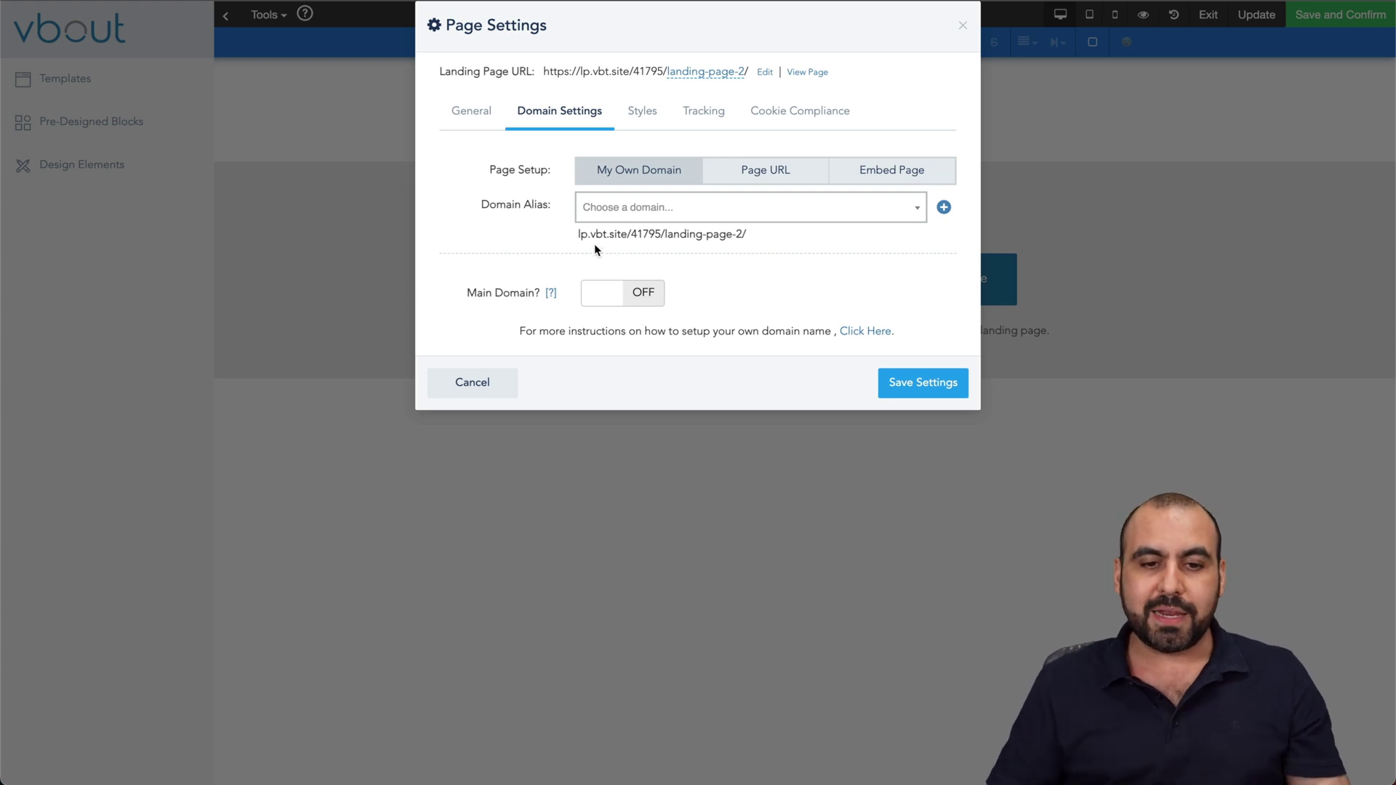
left_click_drag(578, 238, 744, 240)
left_click(767, 240)
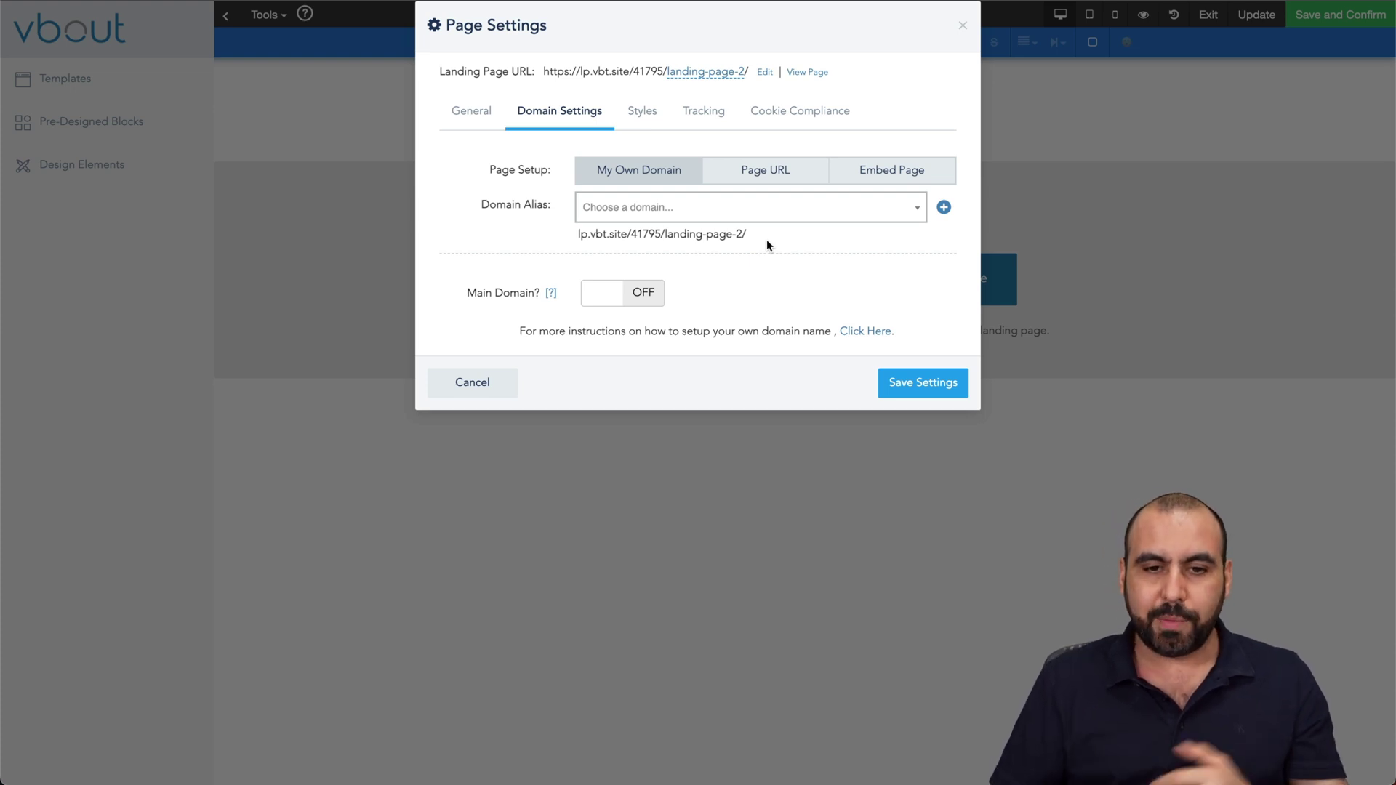
left_click(643, 112)
left_click(711, 116)
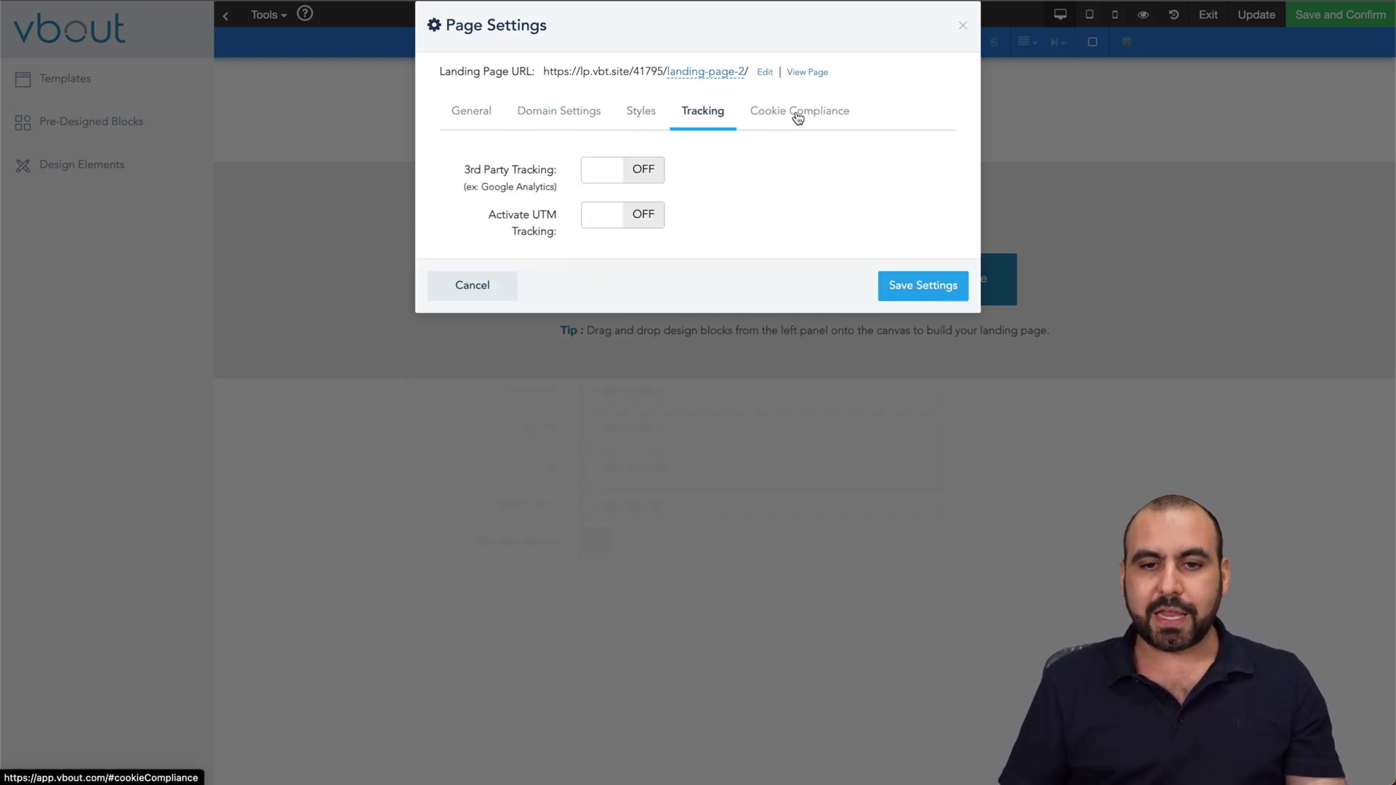
left_click(796, 111)
left_click(909, 242)
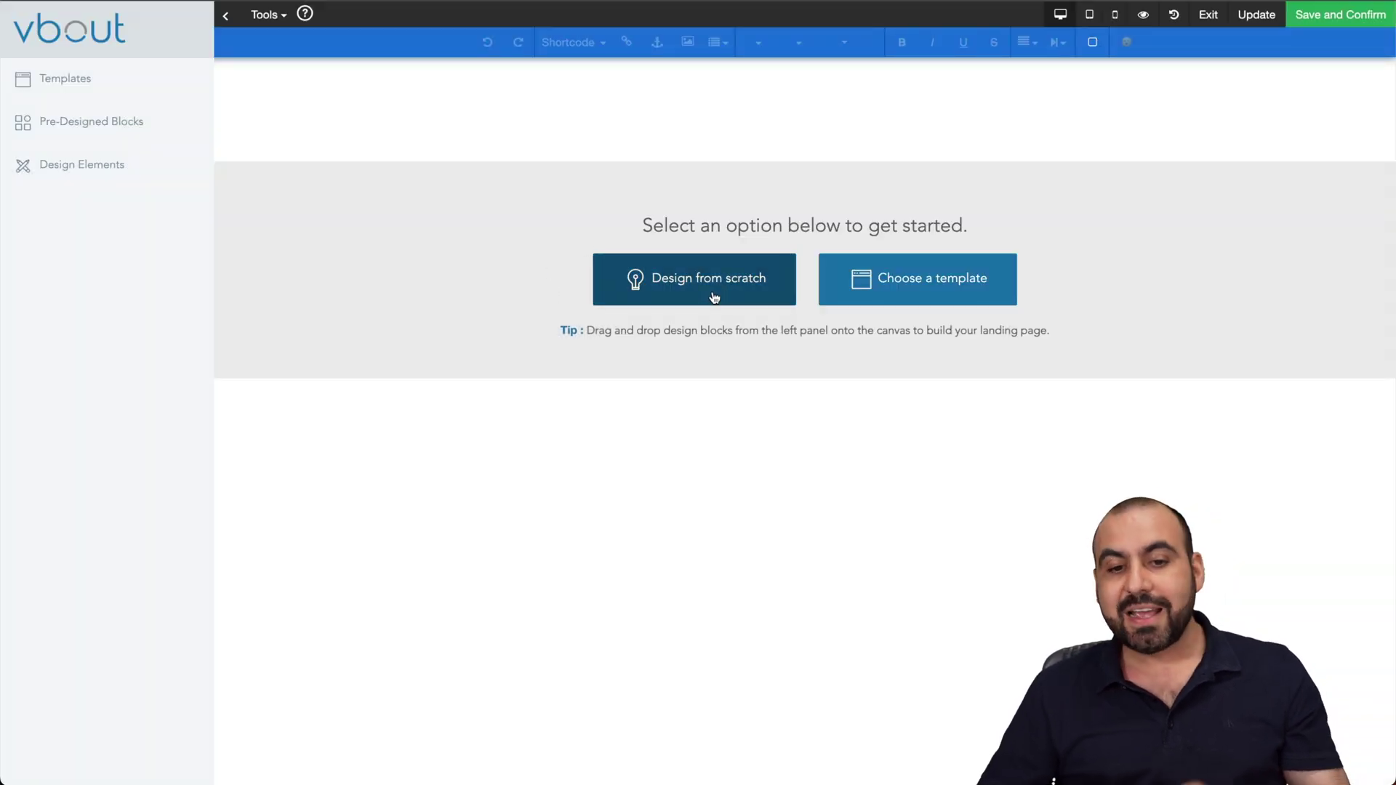
Browse the templates and drop Best Real Estate onto the blank landing page
left_click(875, 280)
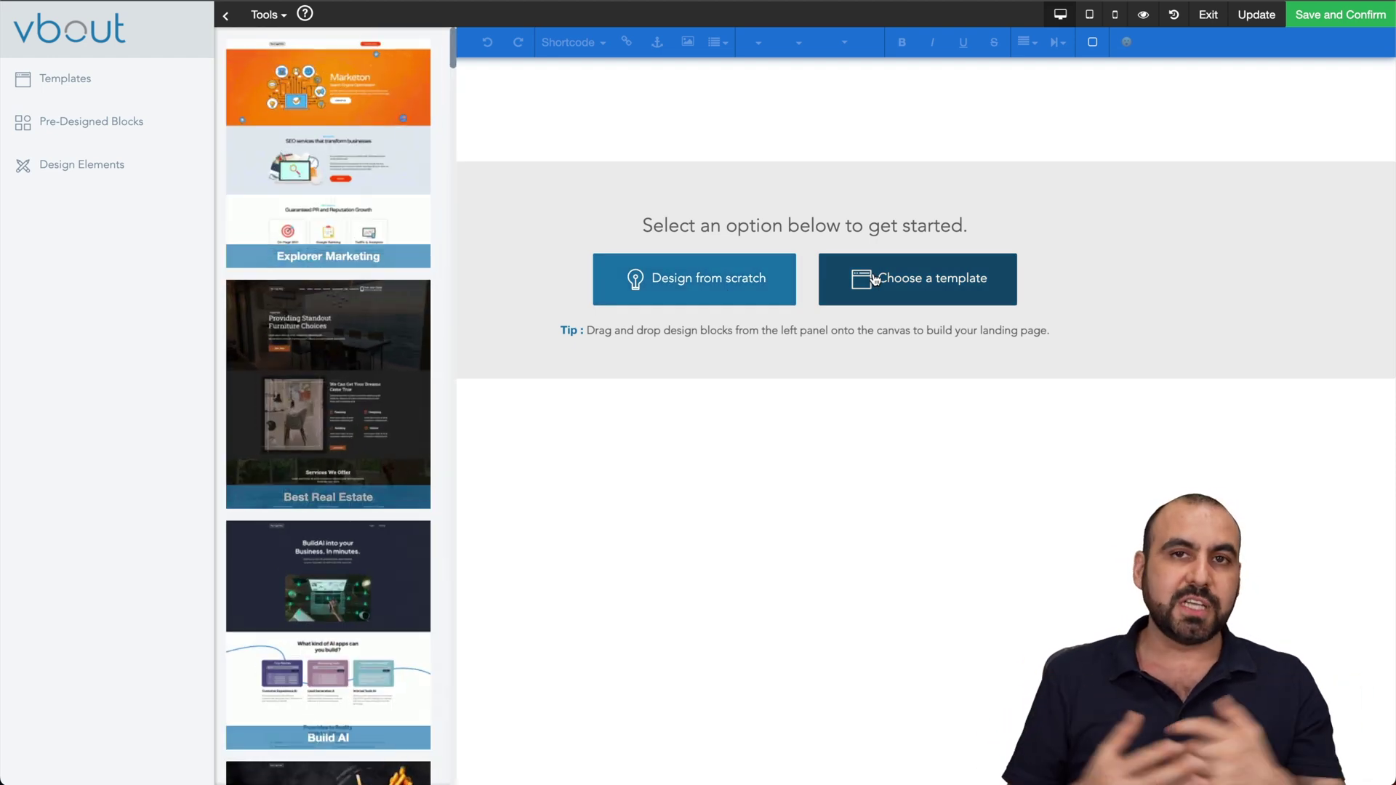
scroll(317, 265, "down", 20)
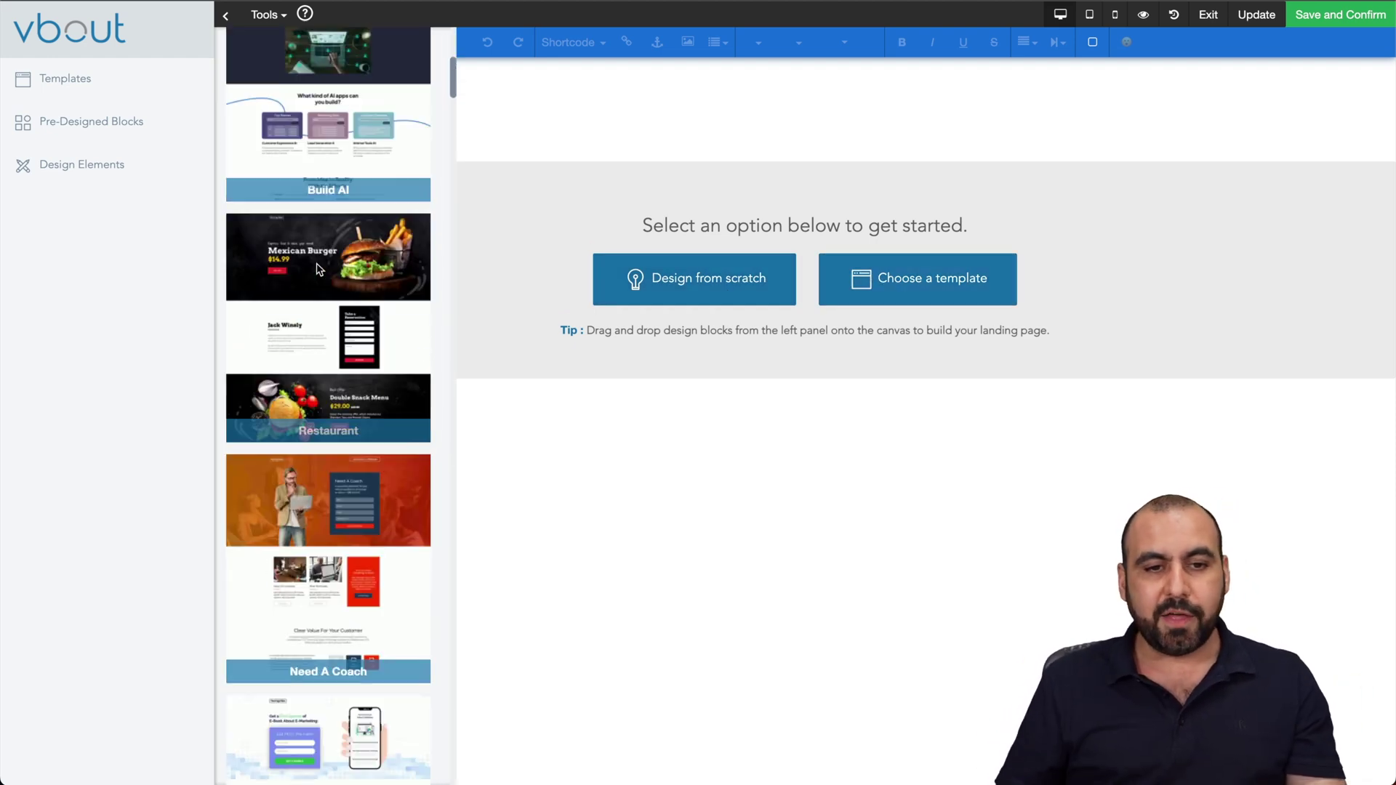
scroll(318, 265, "down", 20)
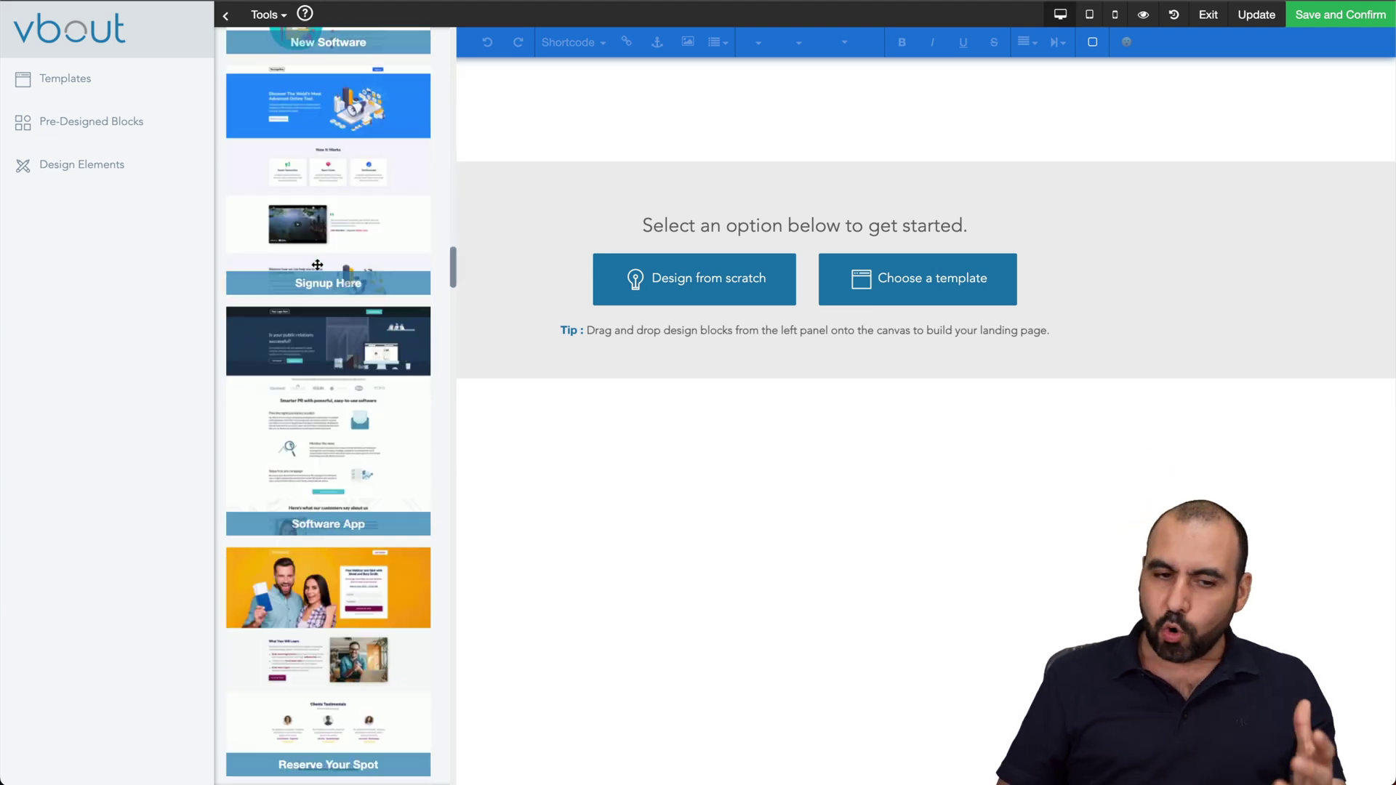
scroll(317, 264, "up", 20)
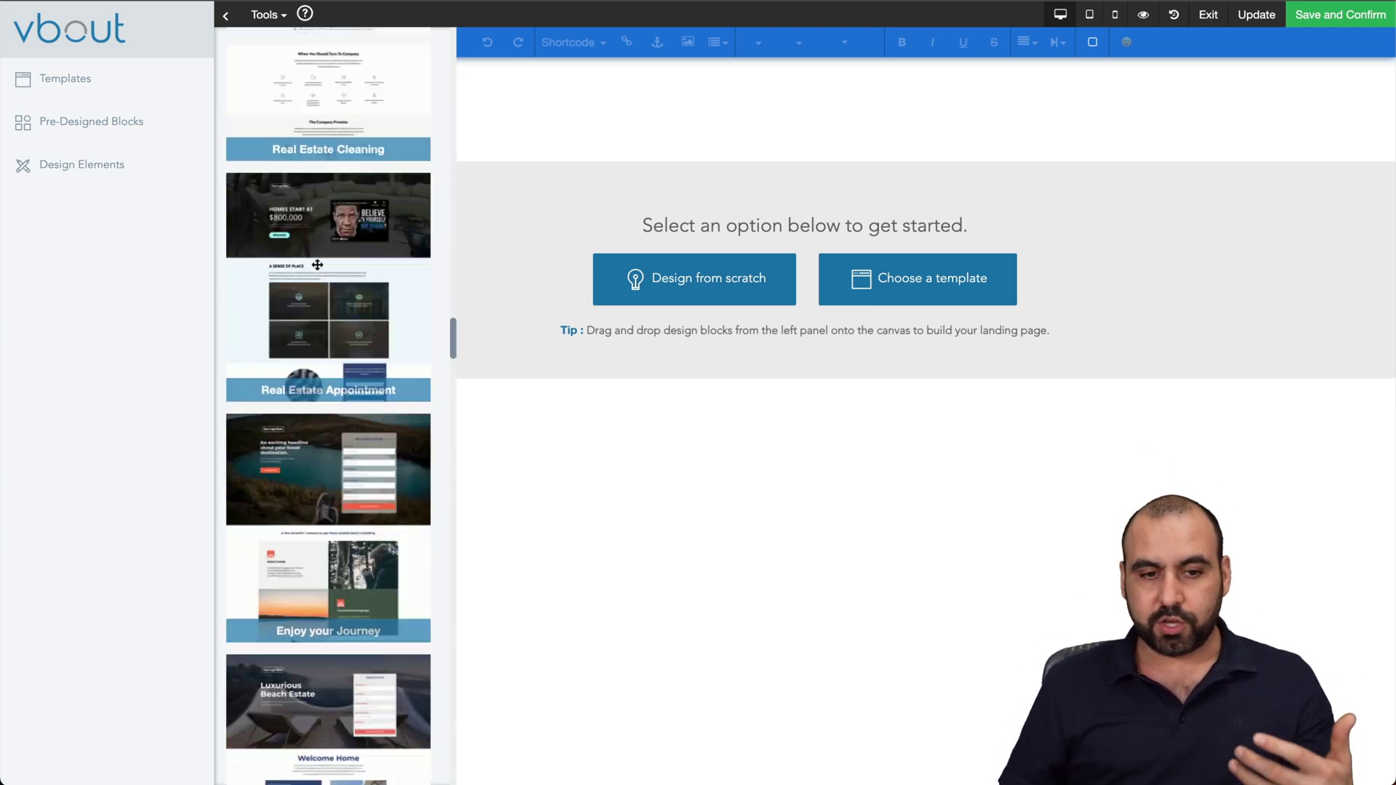
scroll(318, 264, "up", 6)
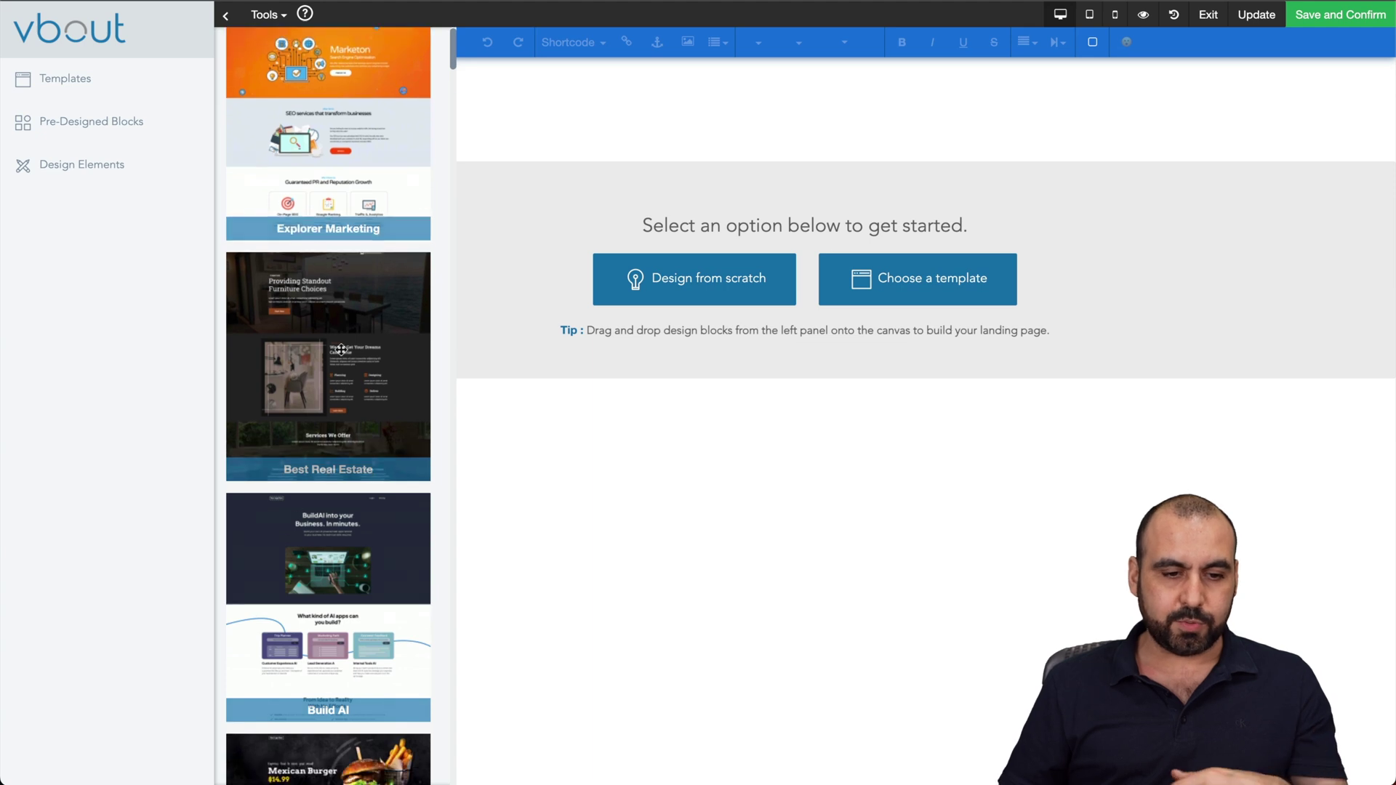
left_click_drag(326, 395, 829, 172)
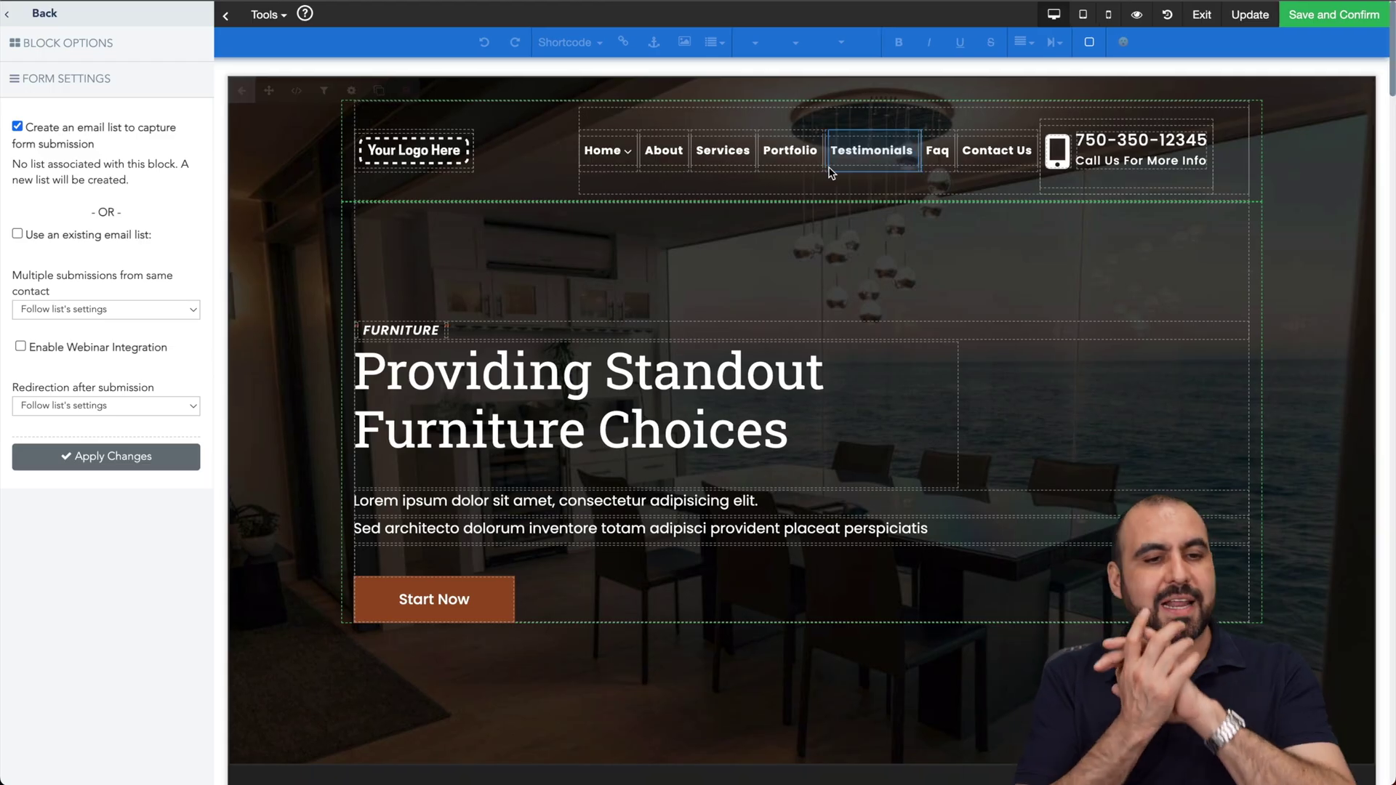
Check the hero heading and the Your Logo Here logo, then preview the page in the browser
left_click(638, 465)
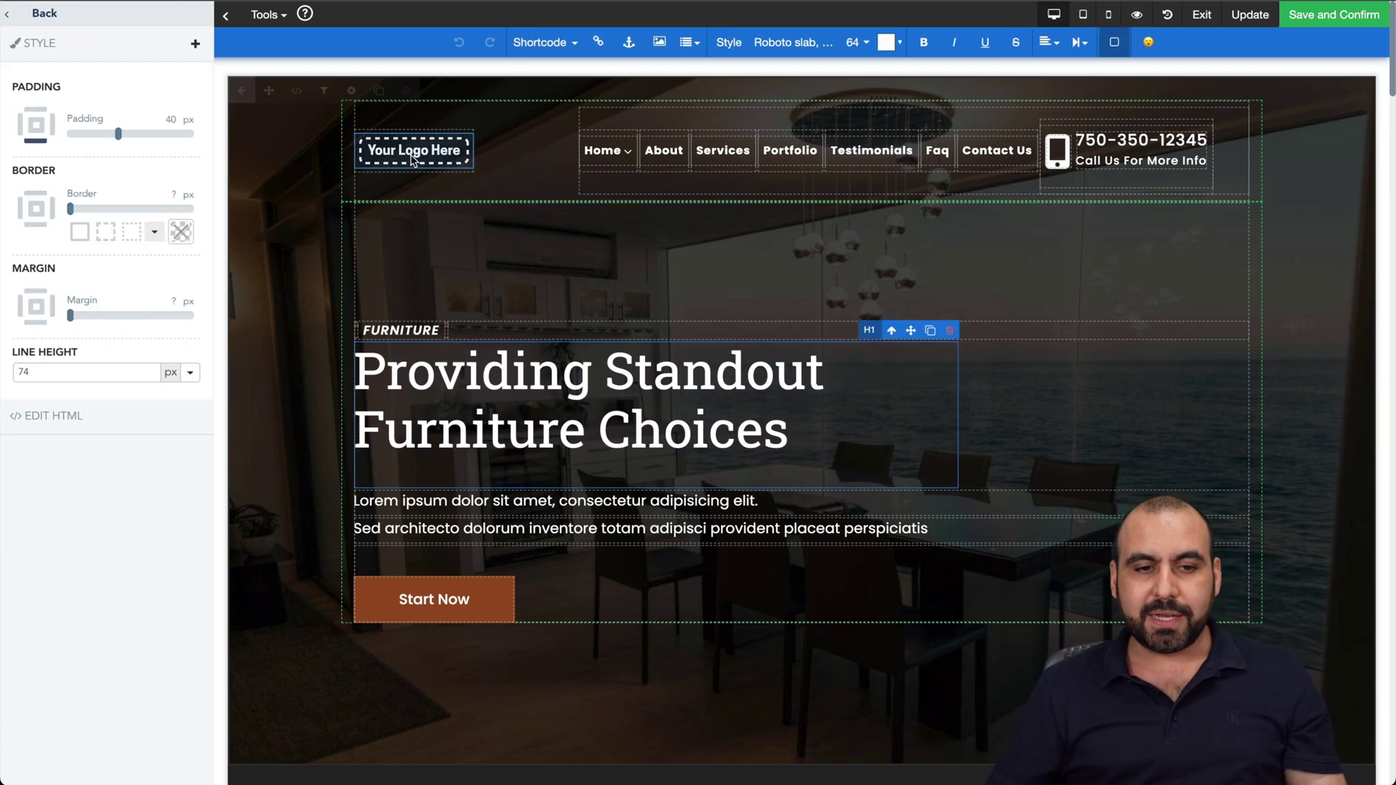
left_click(463, 149)
scroll(762, 423, "down", 8)
scroll(762, 424, "down", 10)
scroll(760, 421, "up", 8)
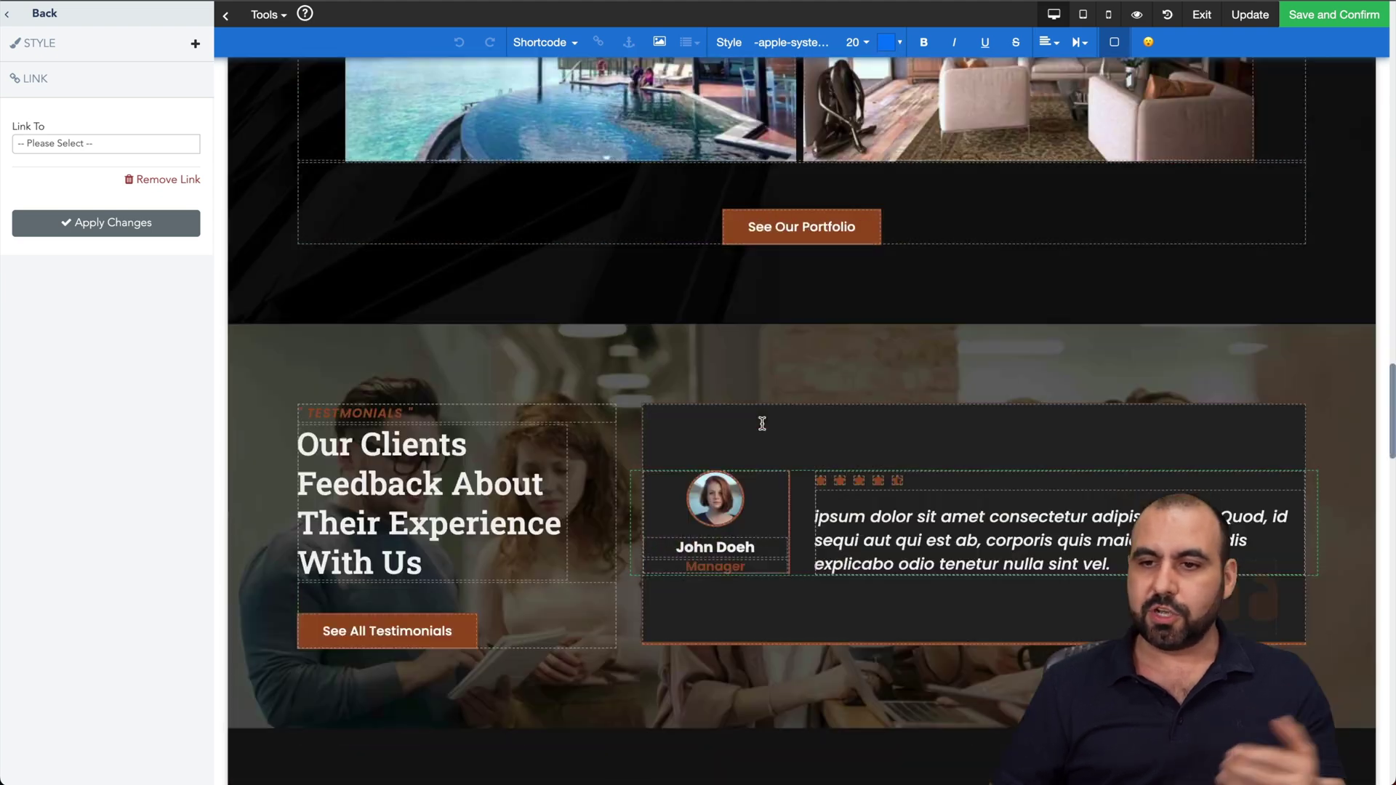
left_click(1134, 16)
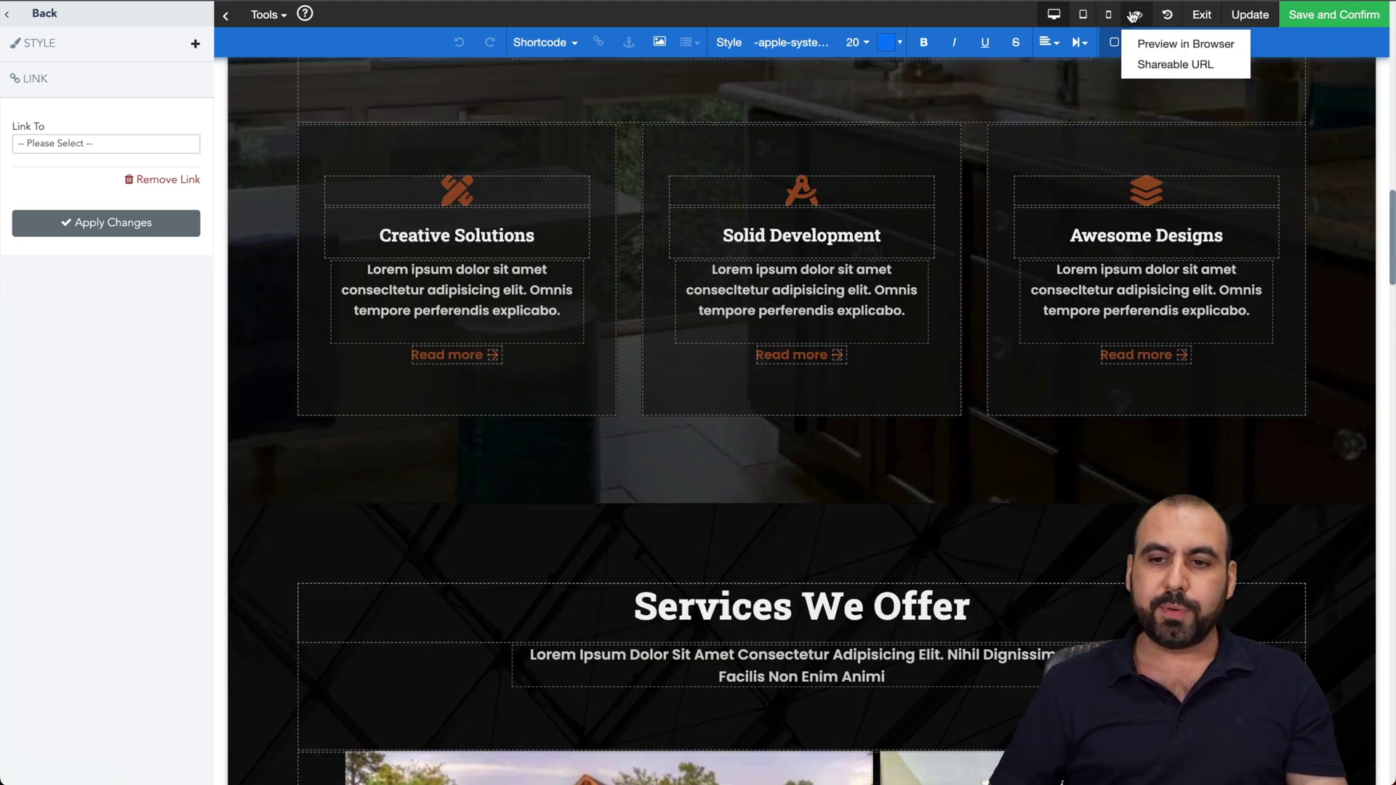
left_click(1173, 47)
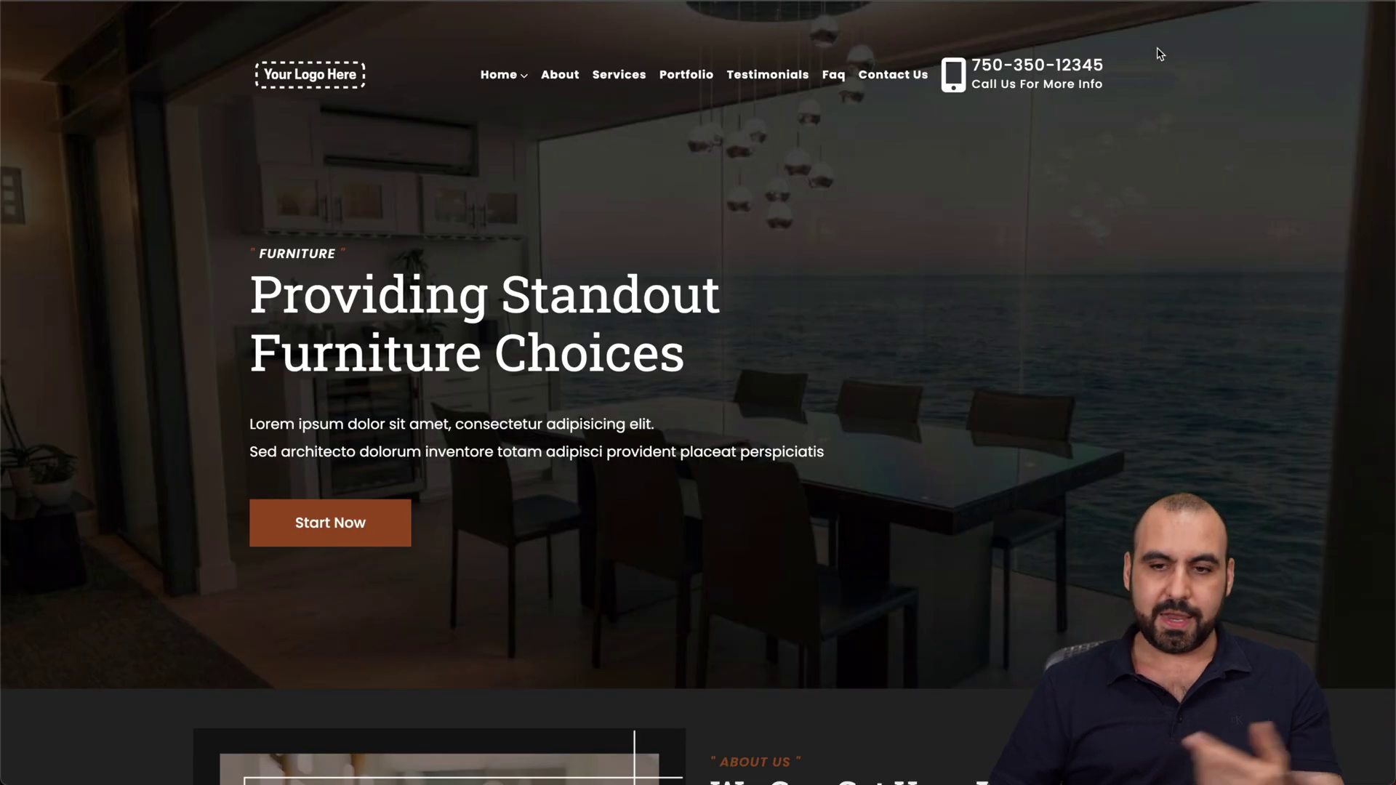
Review the browser preview, then save the furniture landing page and exit the builder
scroll(918, 404, "down", 20)
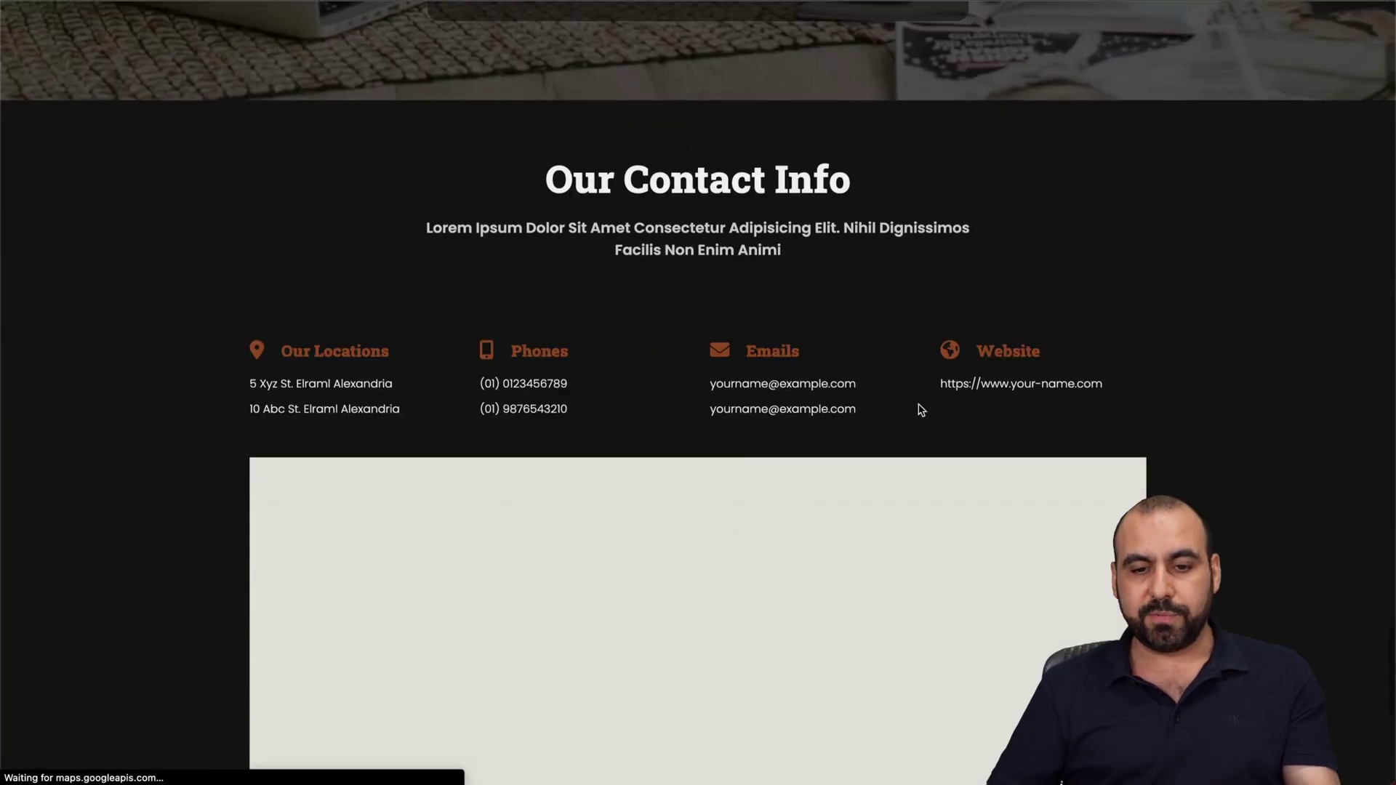
scroll(919, 410, "down", 5)
scroll(920, 410, "up", 20)
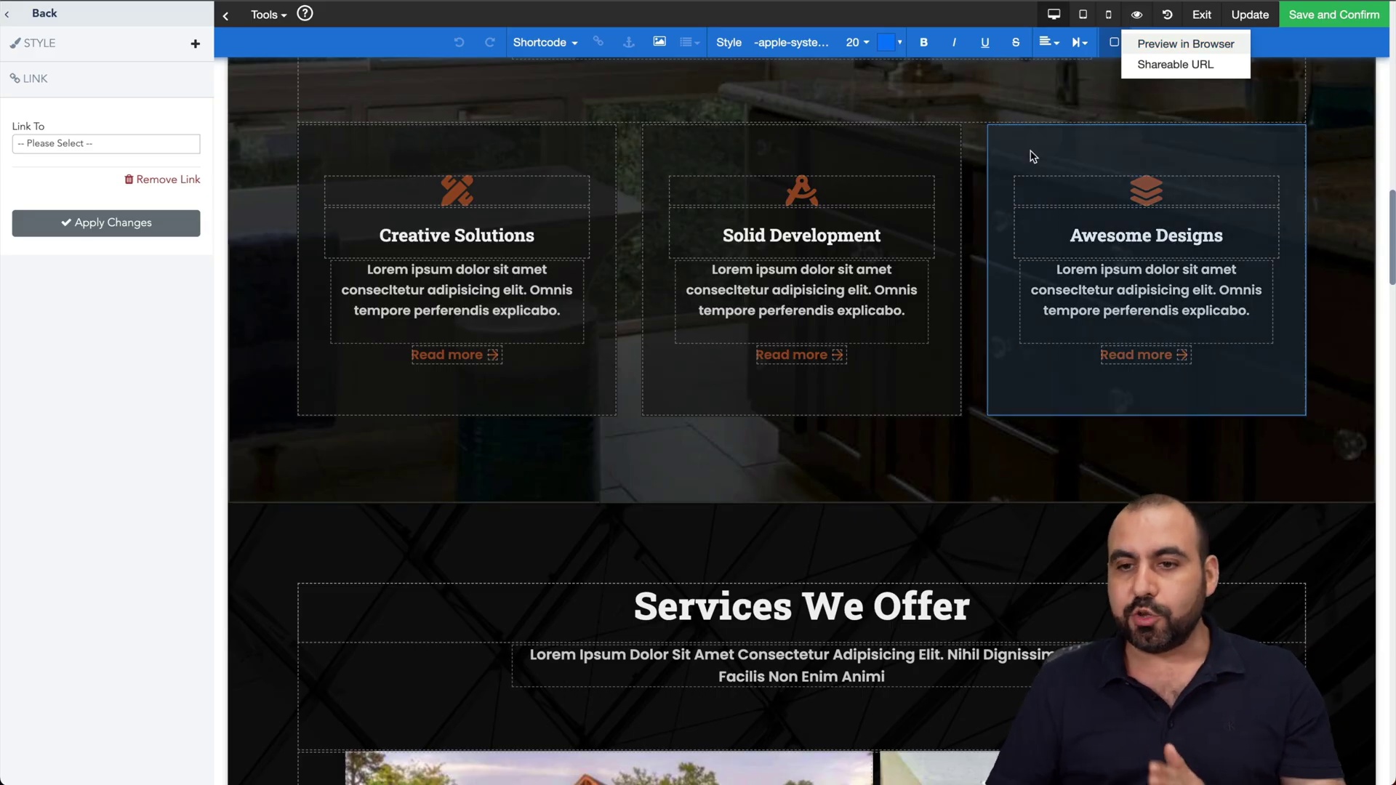
left_click(1245, 17)
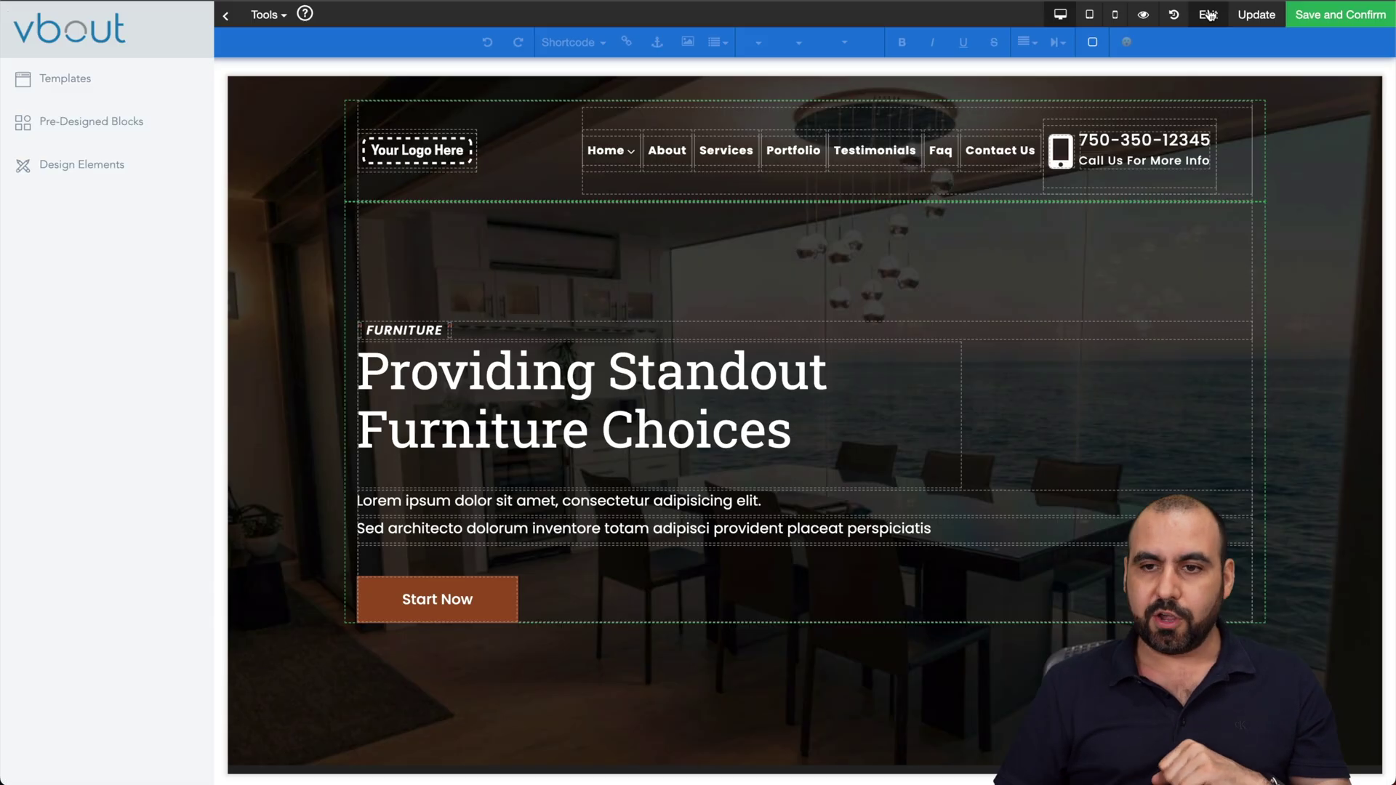
left_click(1208, 14)
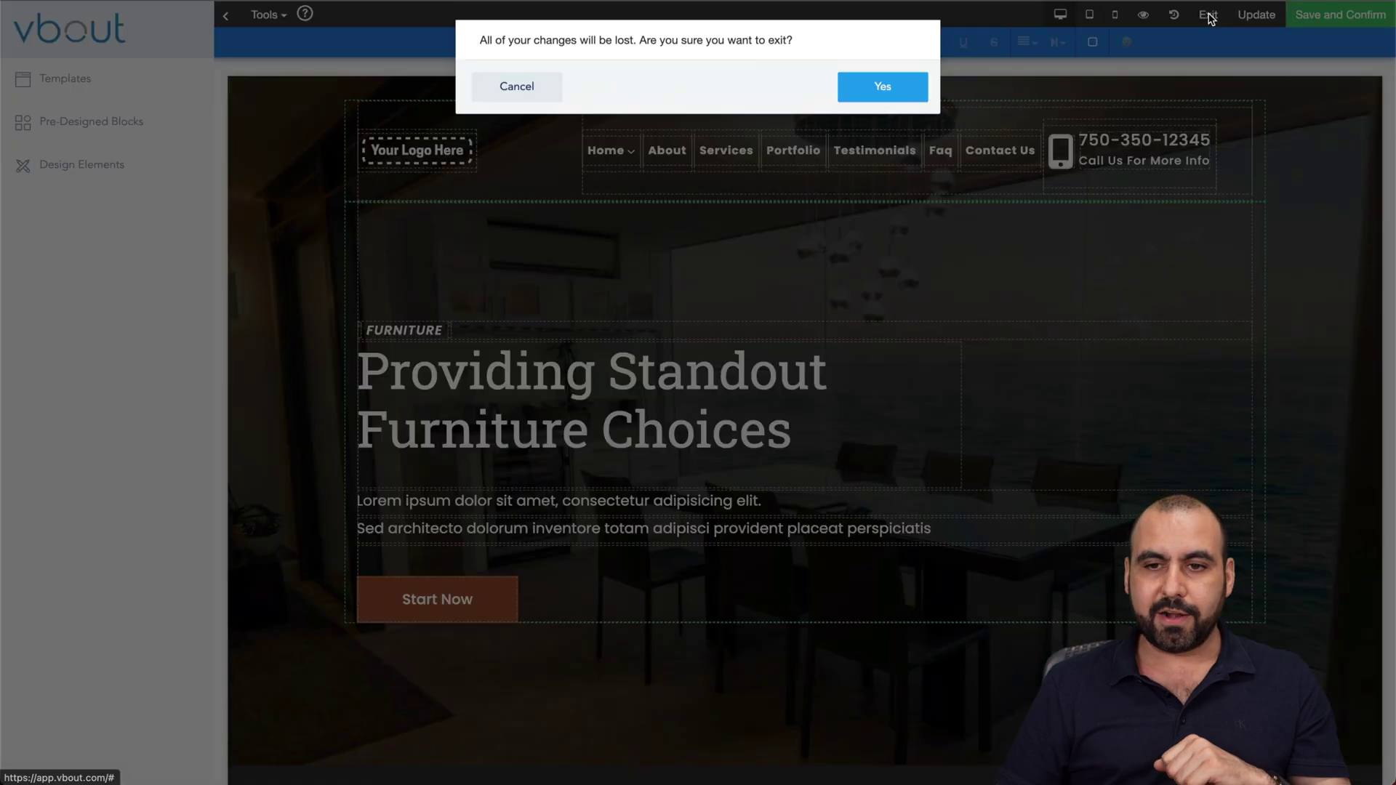
left_click(906, 88)
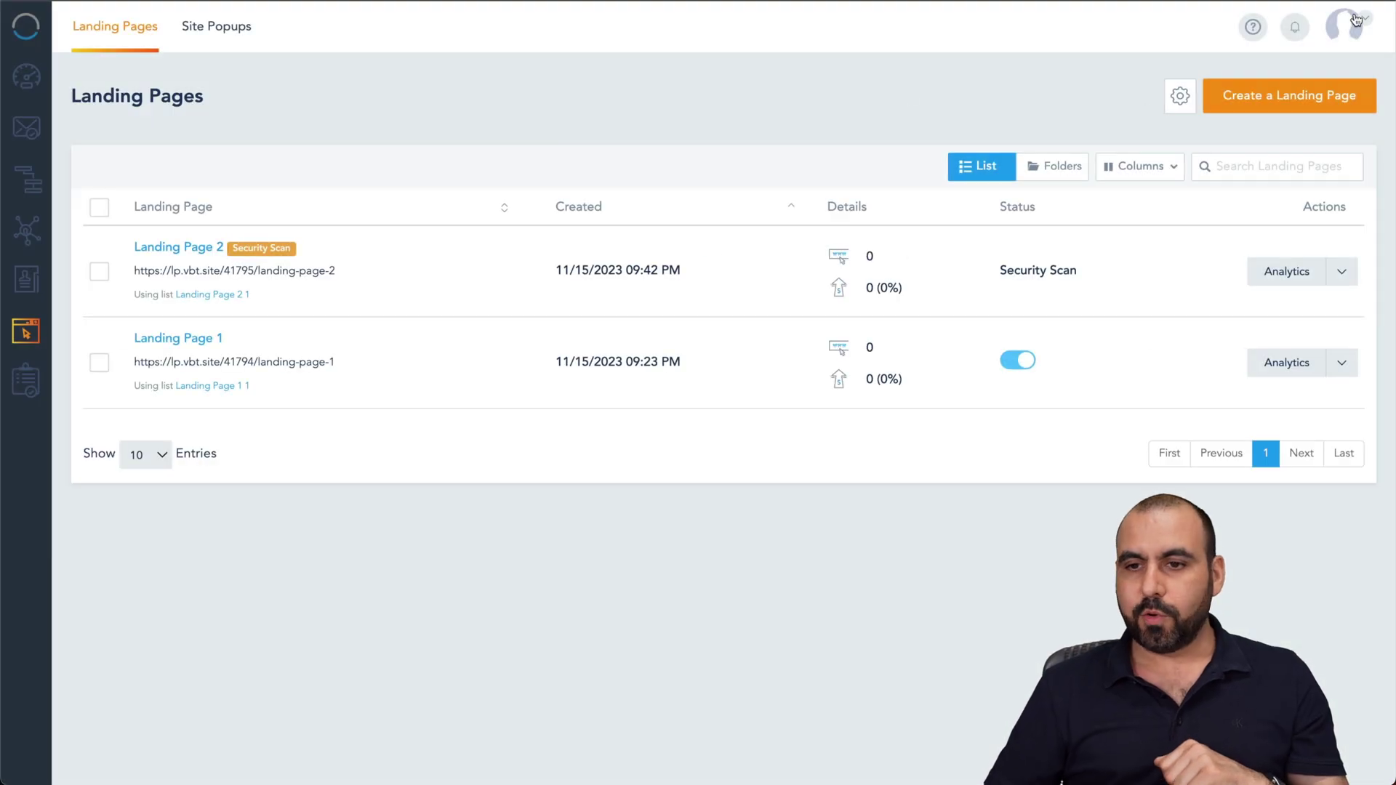
Open account Settings at the Website Tracking Code page for wp.saasmaster.net
left_click(1343, 38)
left_click(1310, 102)
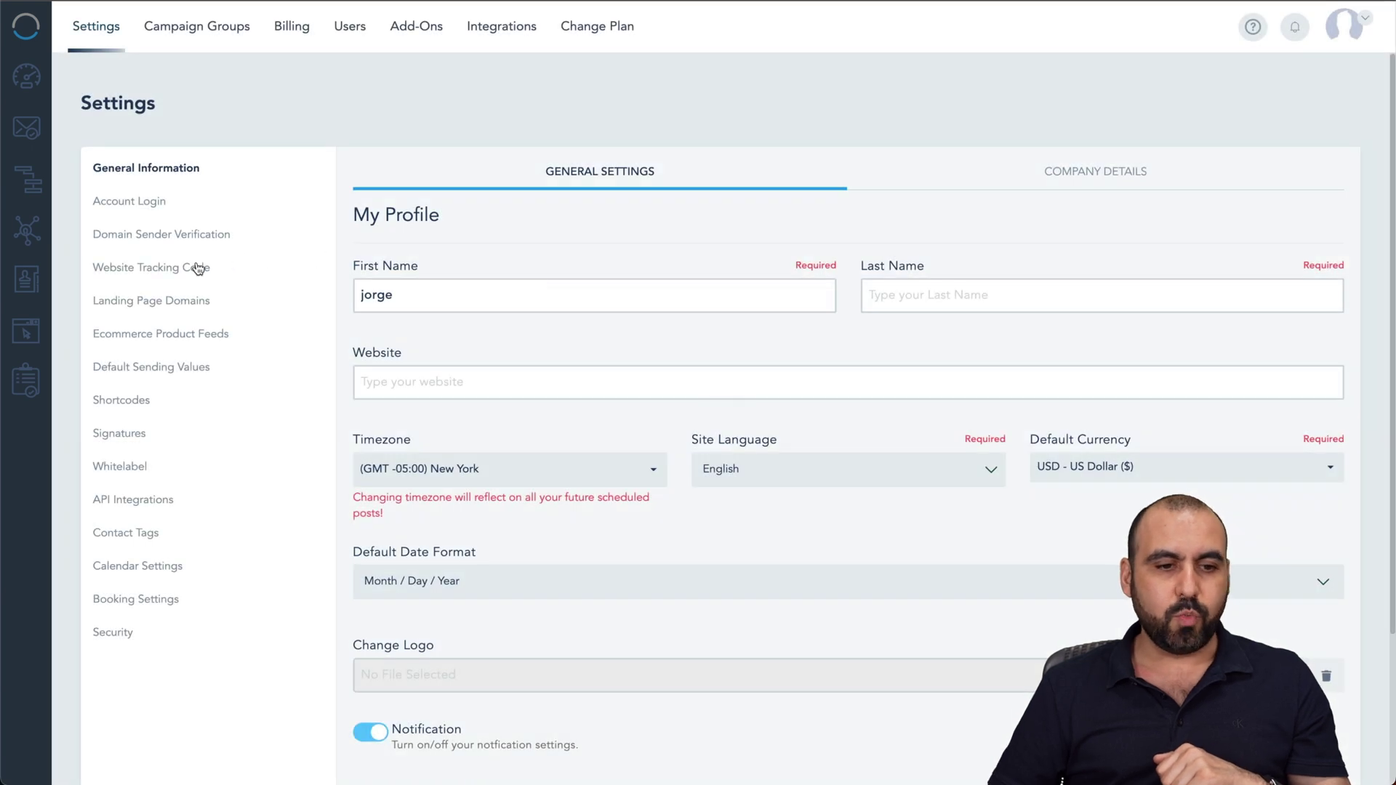
left_click(147, 274)
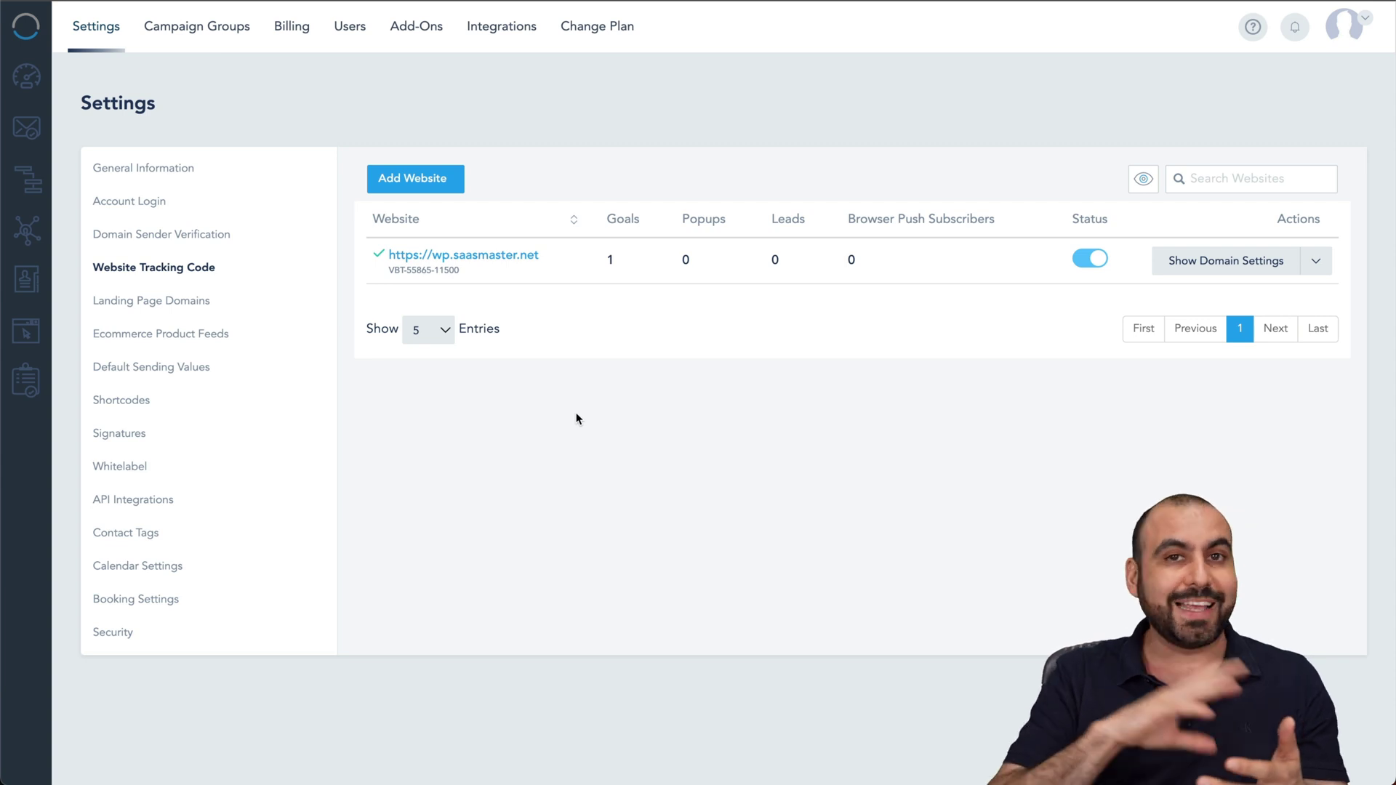
Return from the Website Tracking Code settings to the Vbout Dashboard
left_click(36, 84)
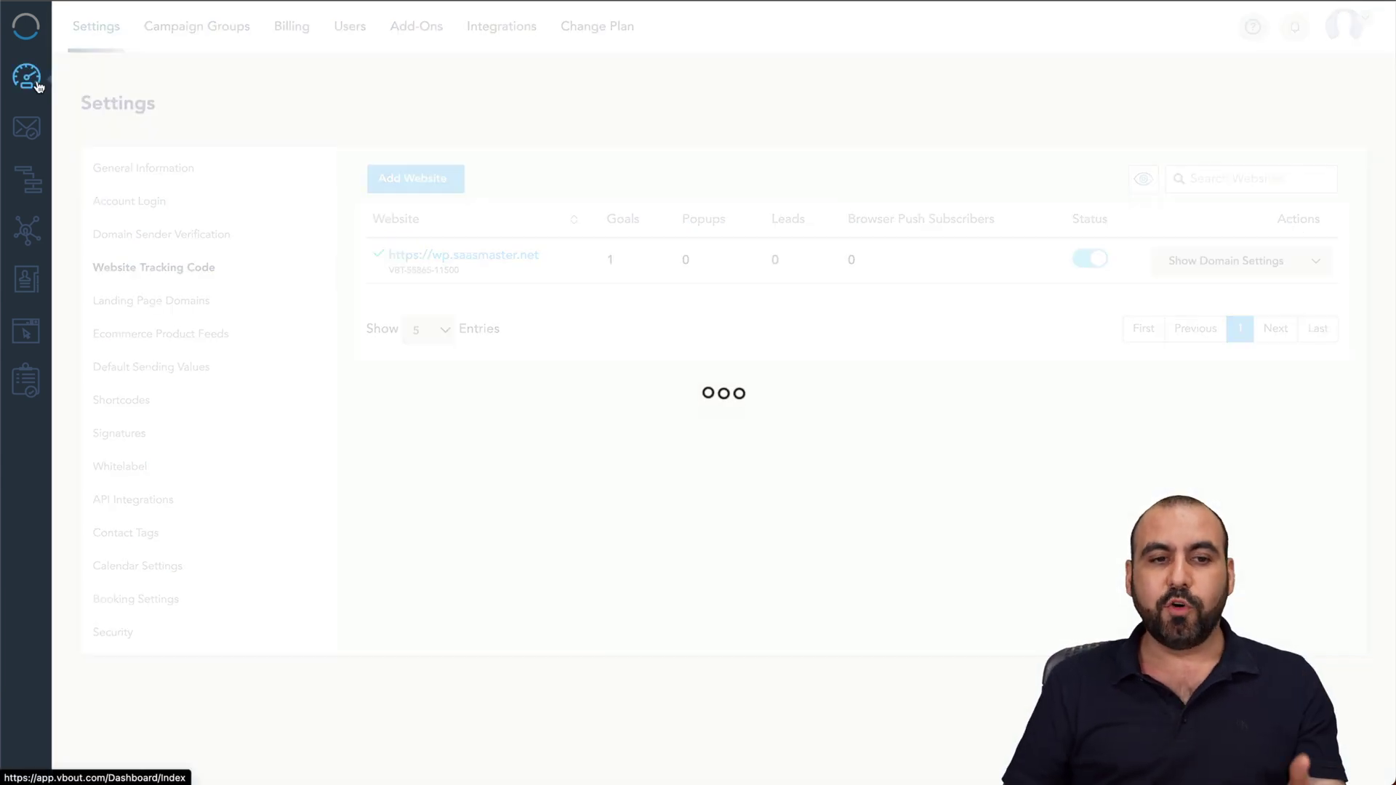
Open Sample Campaign, try A/B then keep it Regular, and continue to Recipients with Sample List
left_click(34, 144)
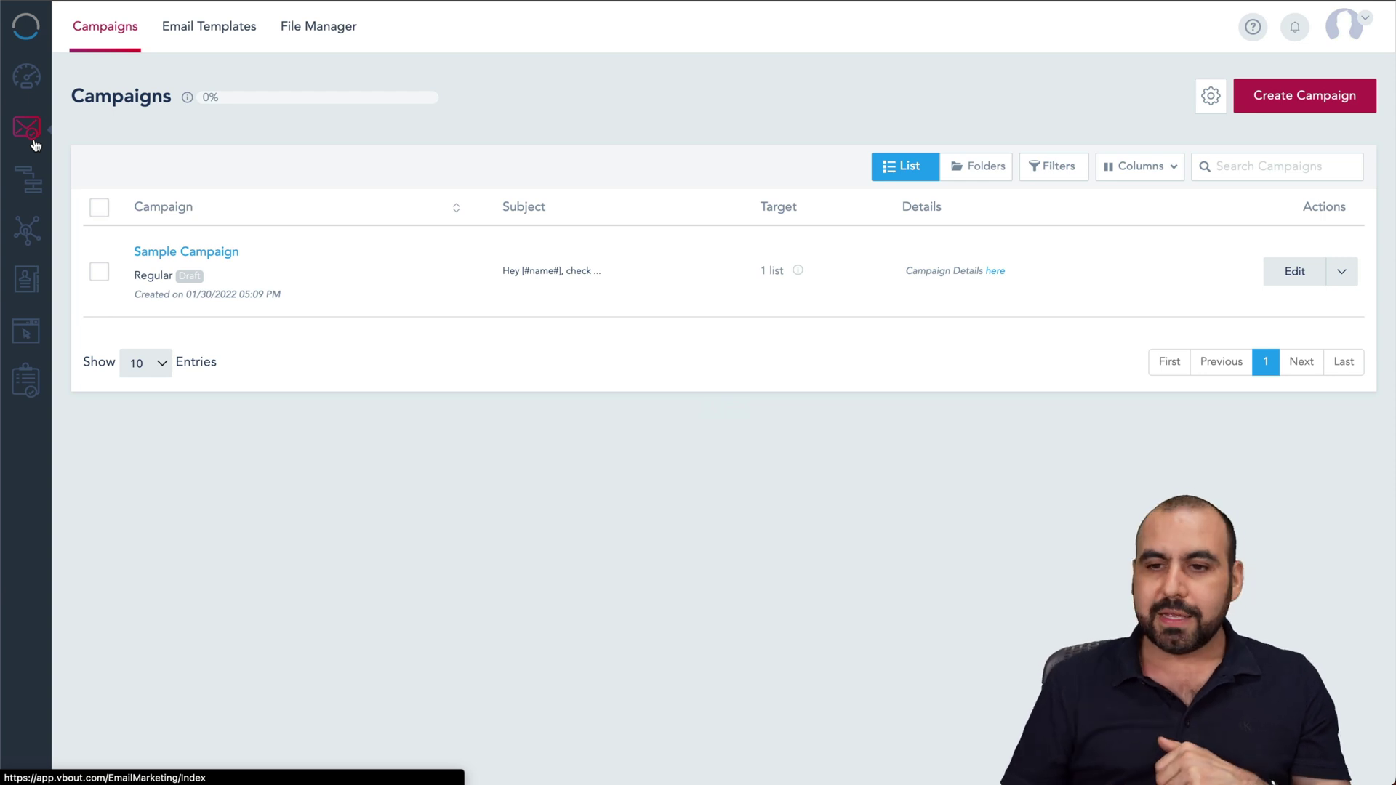
mouse_move(216, 258)
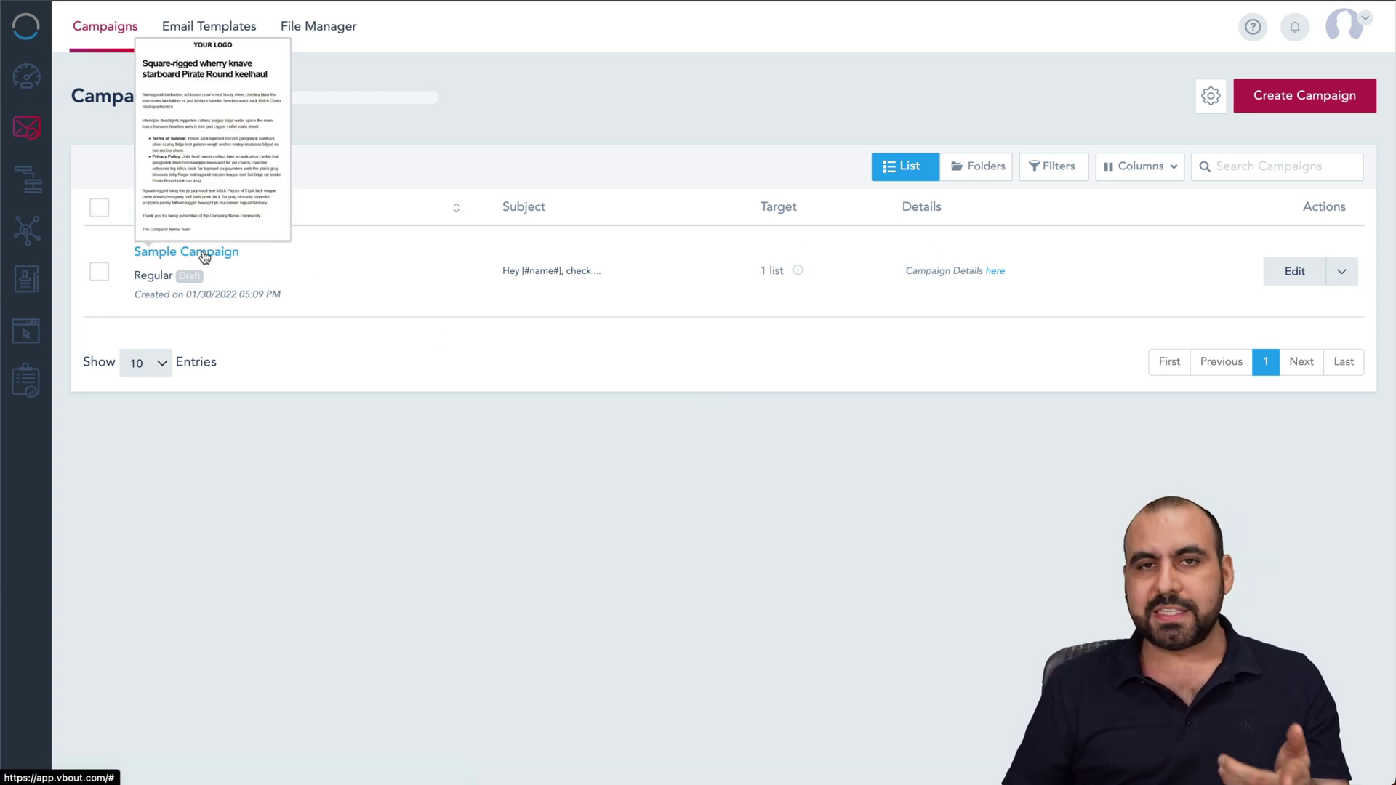
left_click(204, 257)
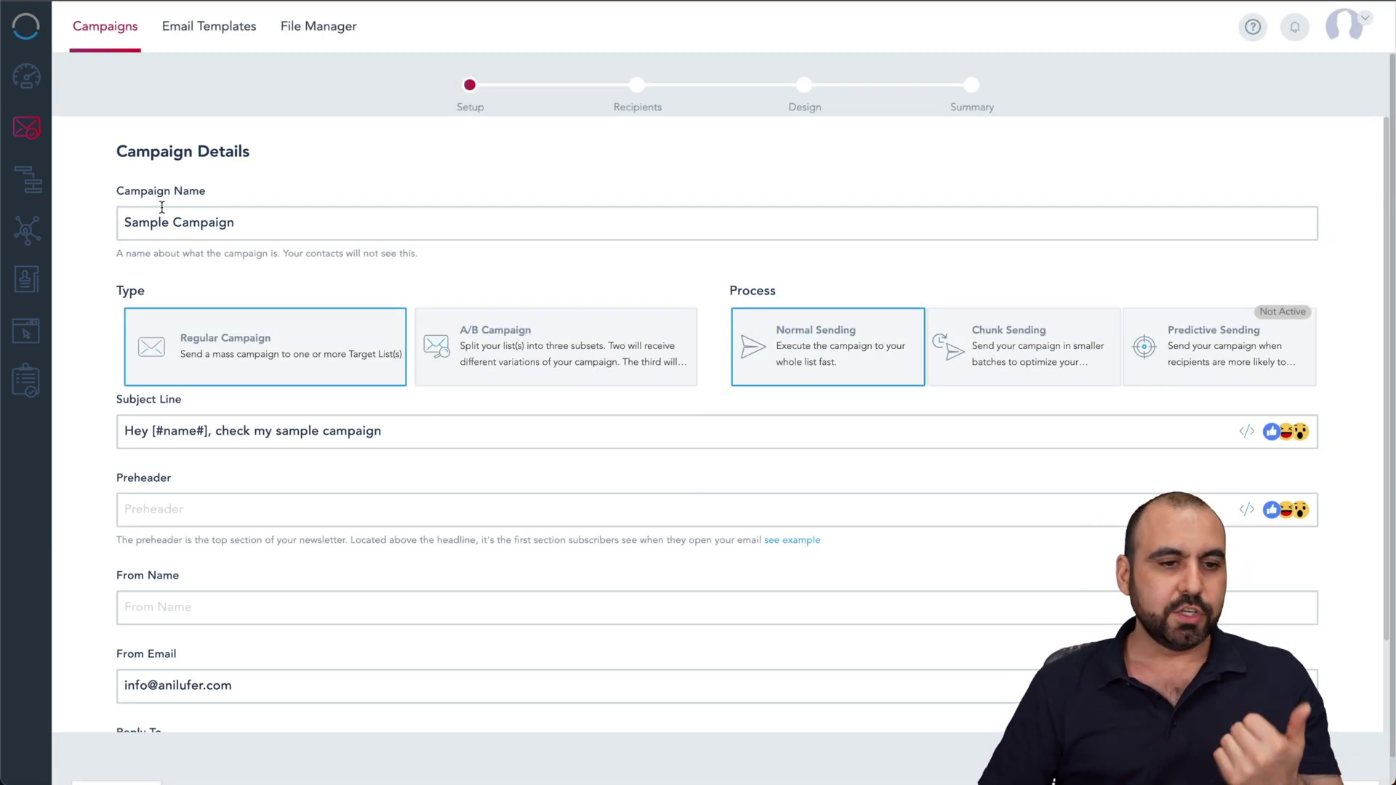
left_click(196, 226)
scroll(186, 307, "down", 2)
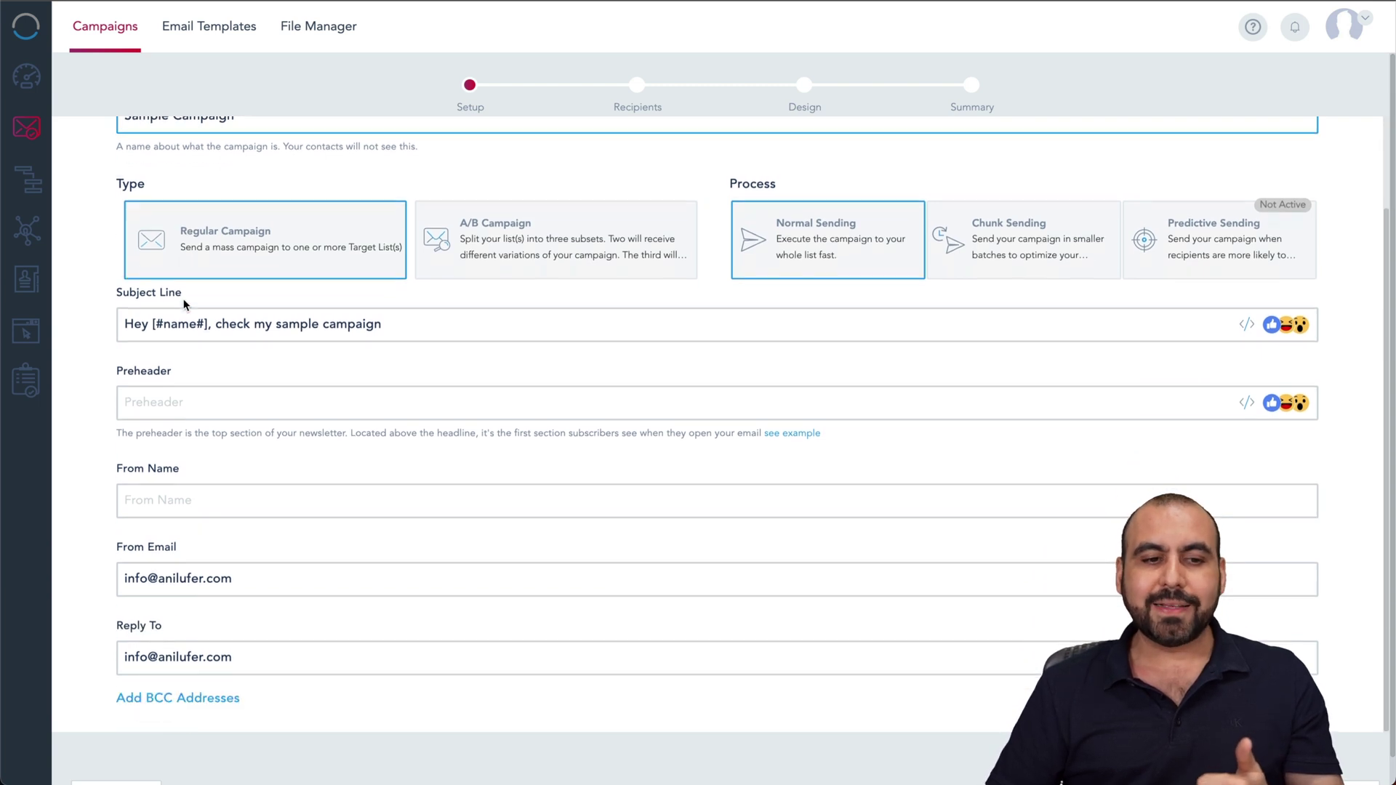
left_click(535, 233)
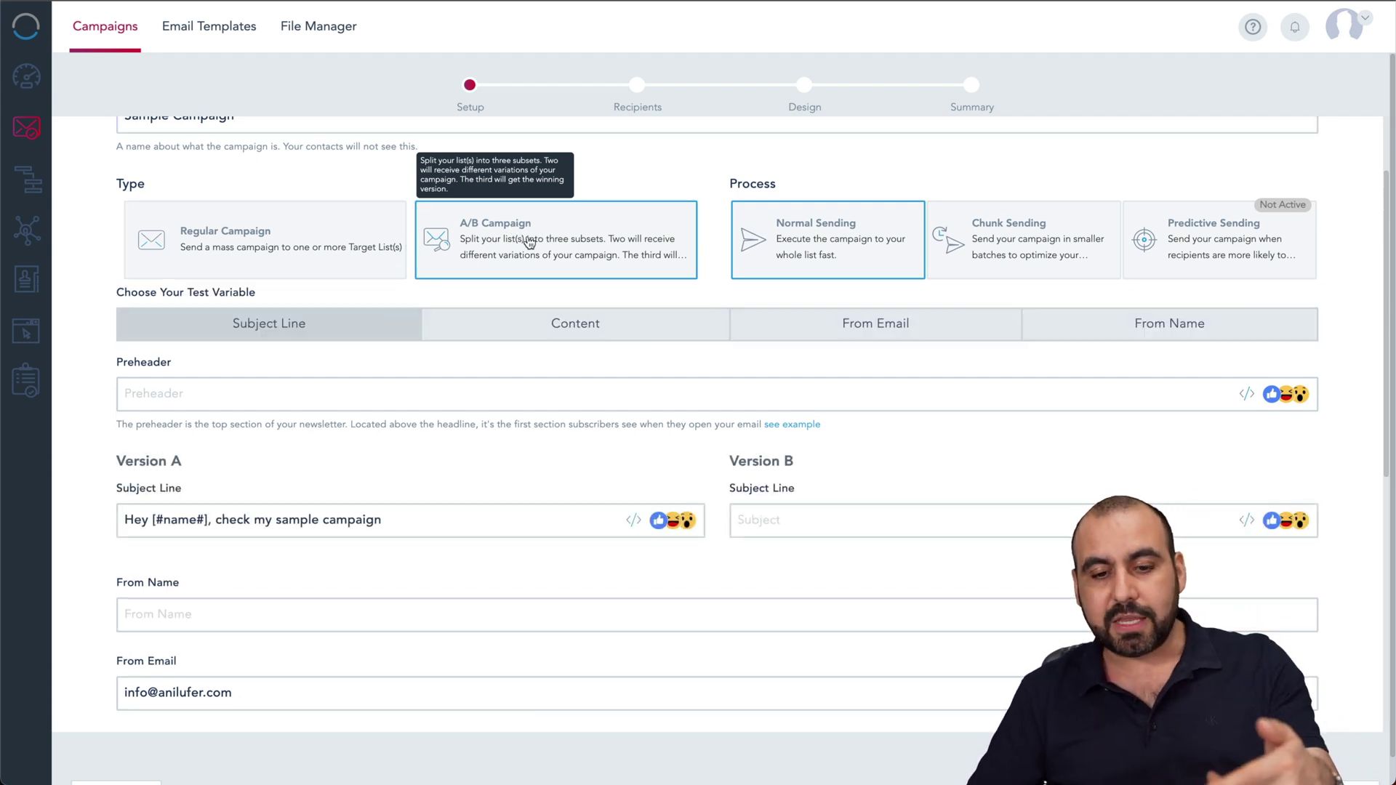
left_click(353, 262)
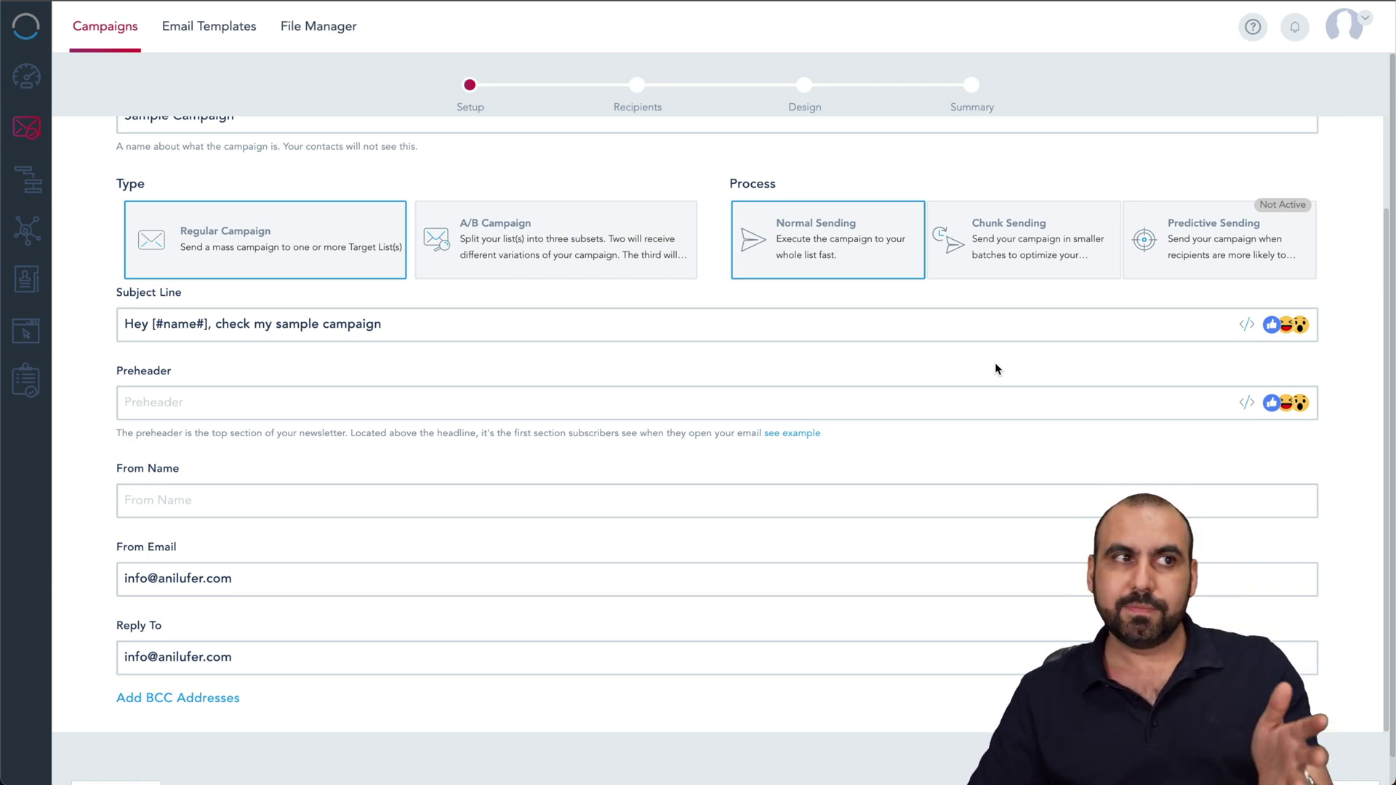
scroll(995, 368, "down", 1)
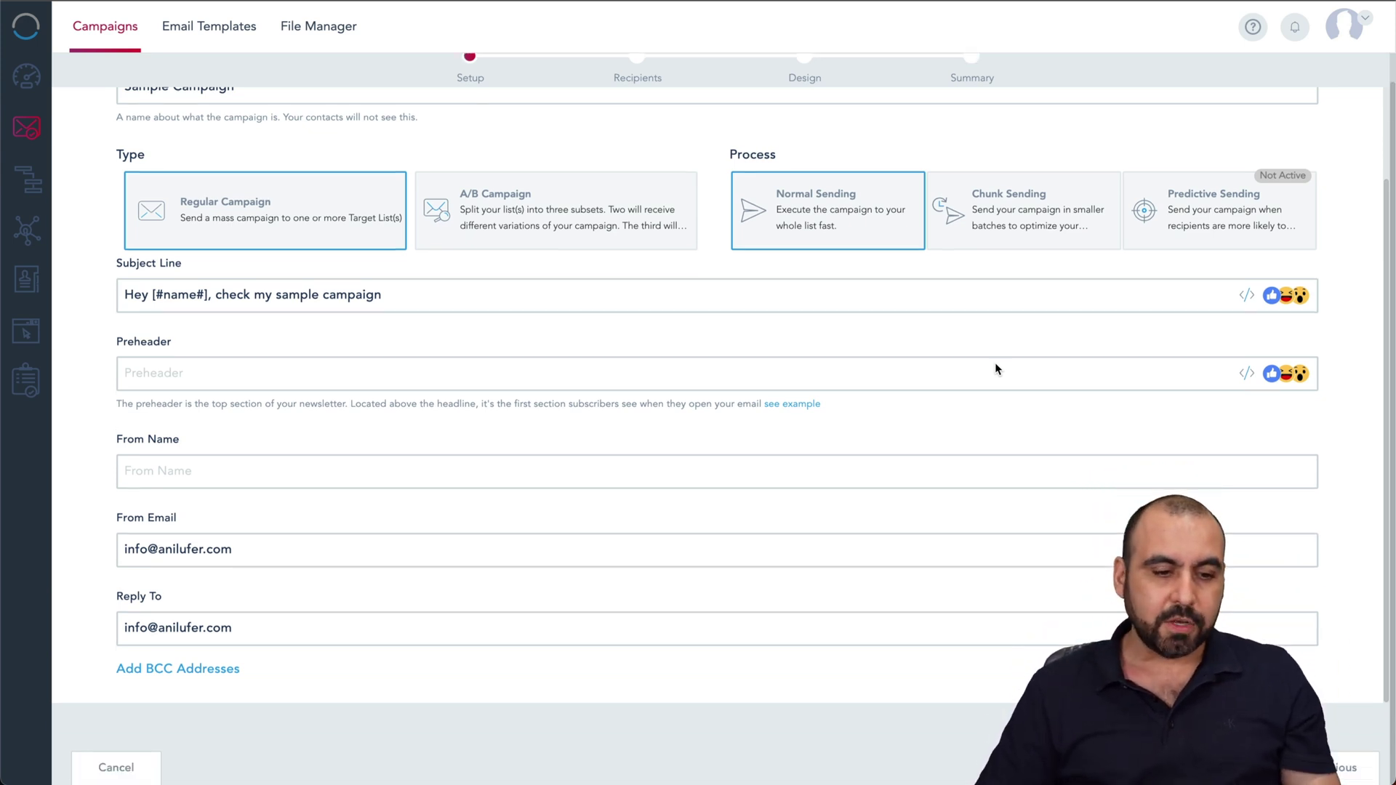
left_click(1352, 767)
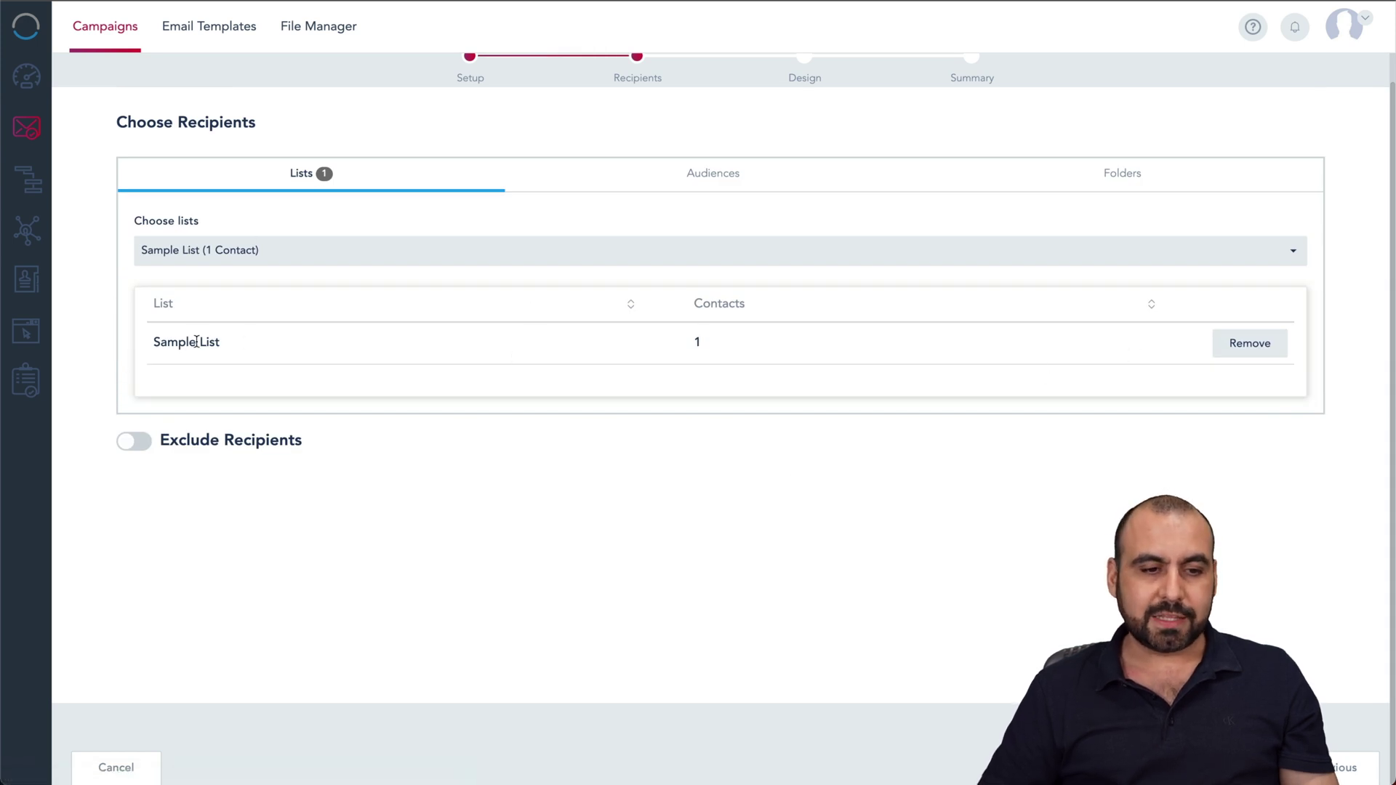
Advance Sample Campaign through Recipients and Design to its send-immediately Summary, then leave for Automations
left_click(1352, 767)
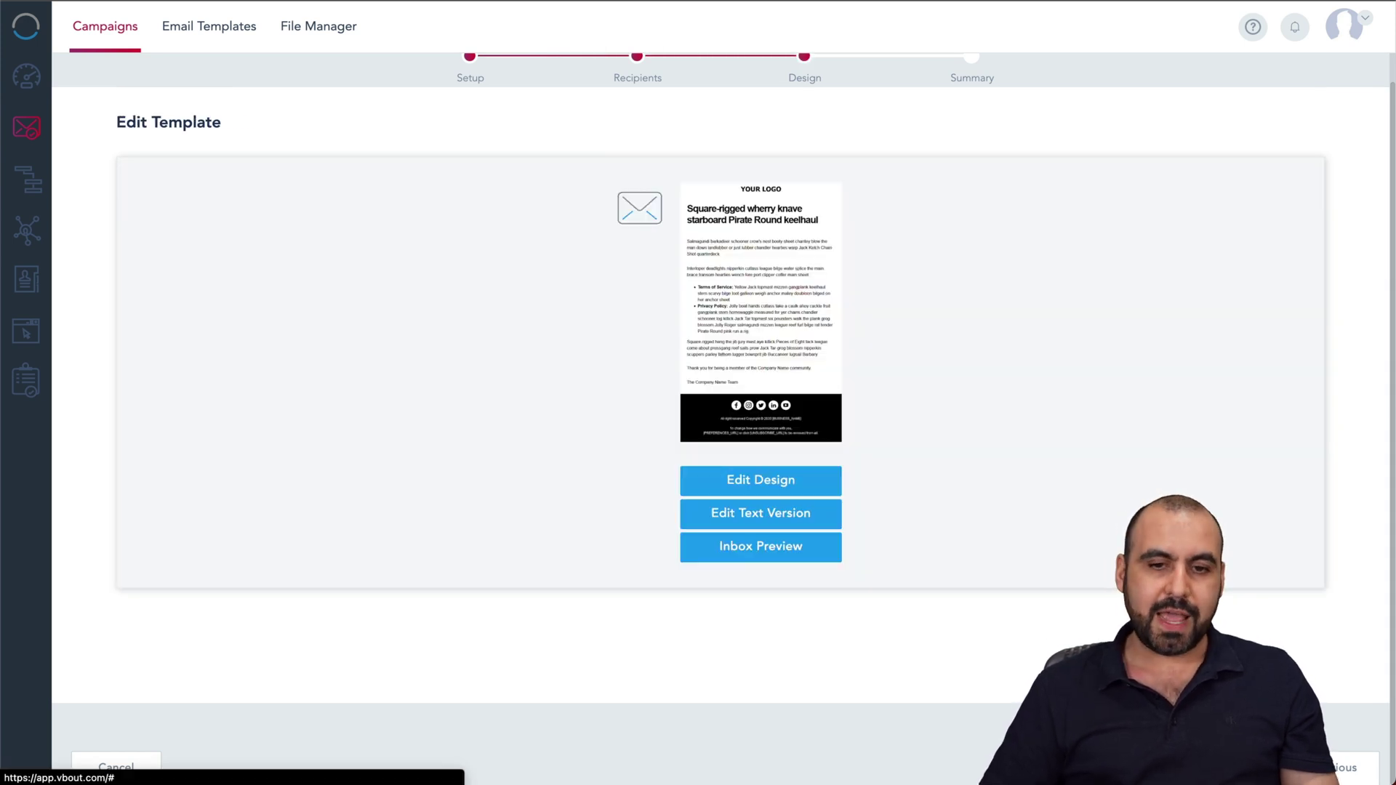
left_click(1353, 767)
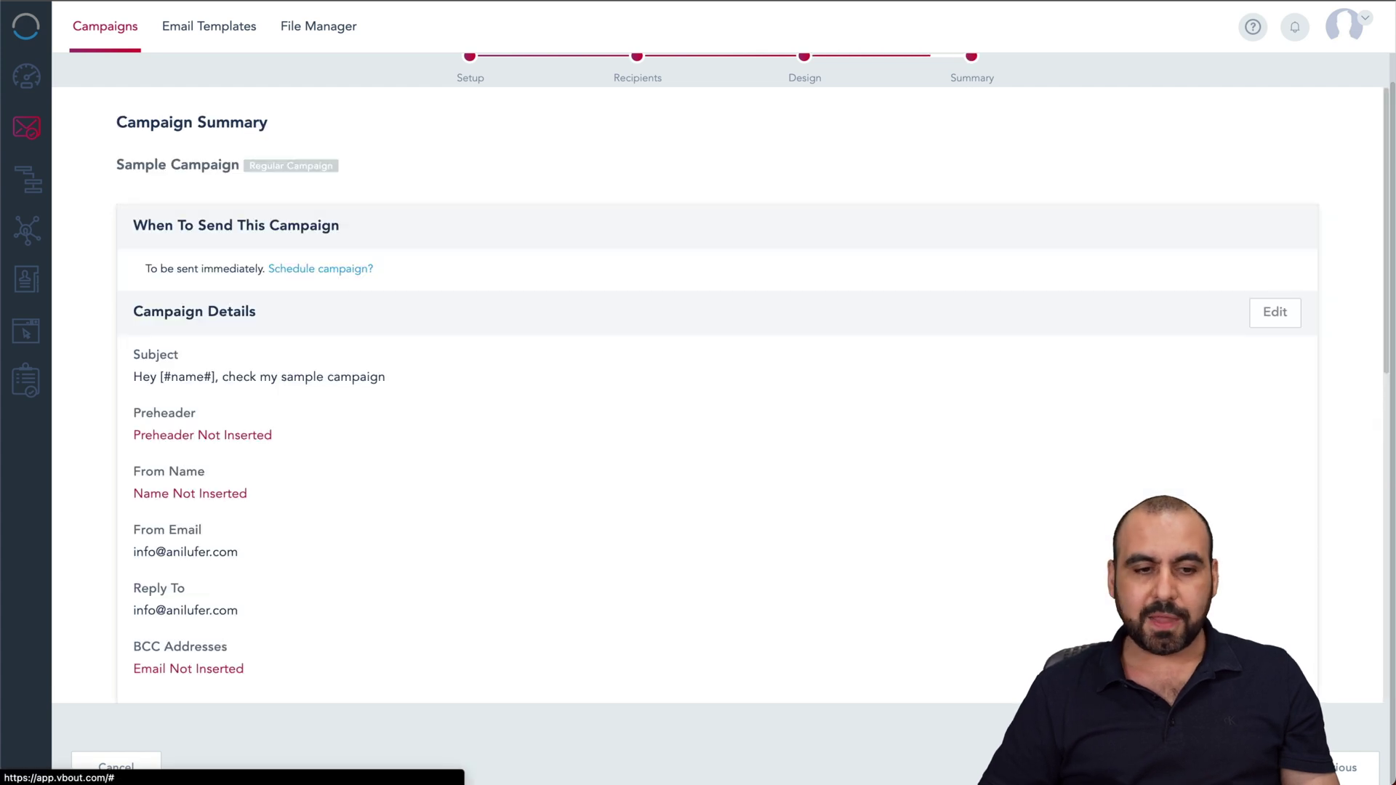
scroll(491, 327, "down", 7)
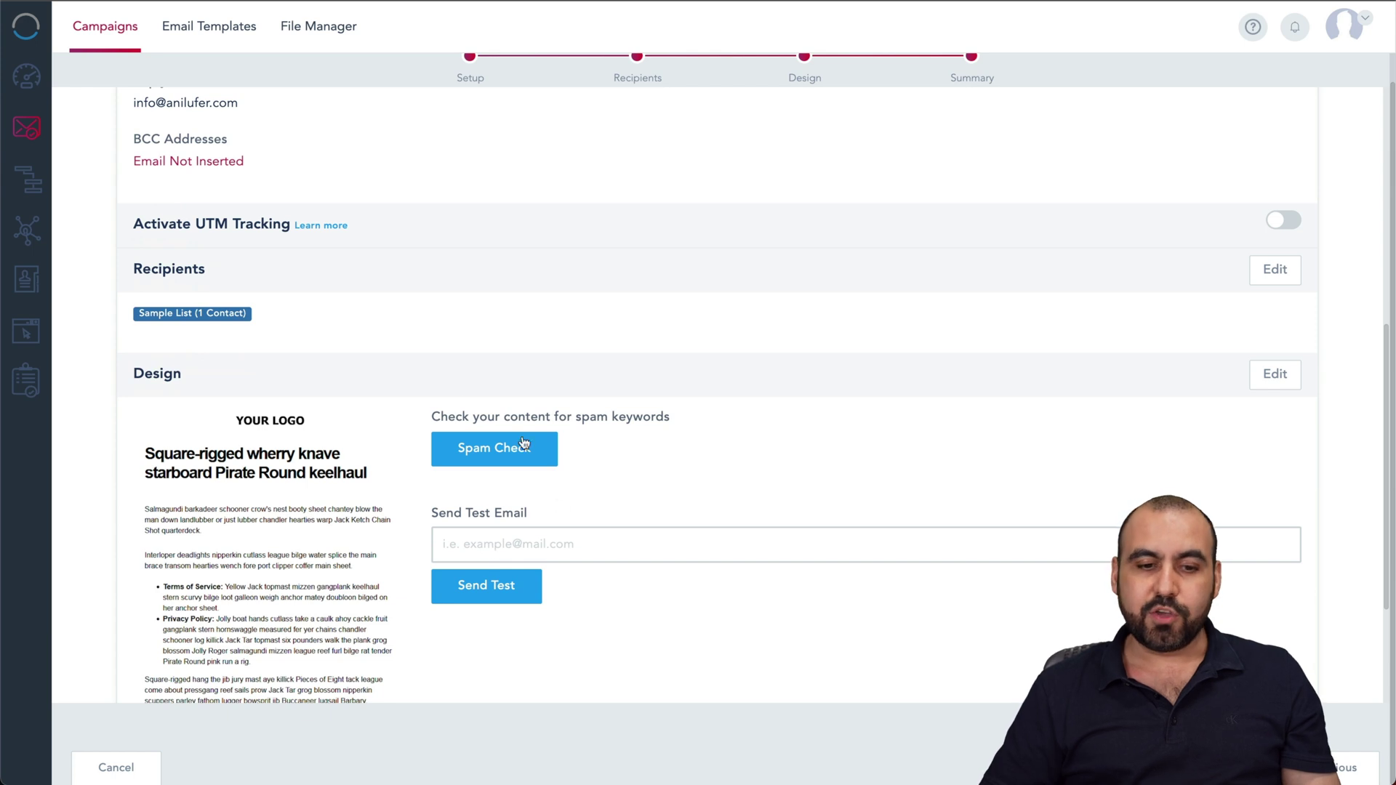
scroll(510, 458, "up", 7)
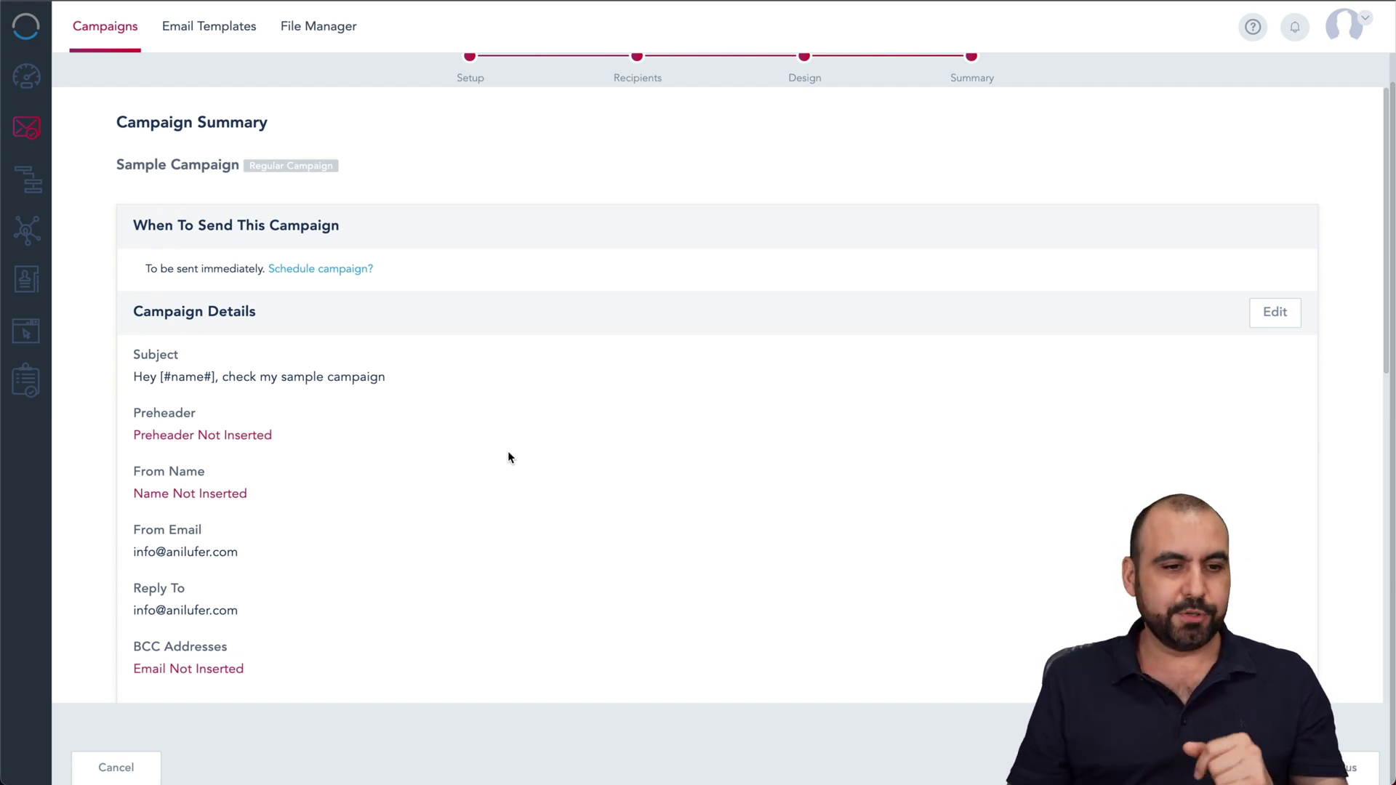
left_click(30, 181)
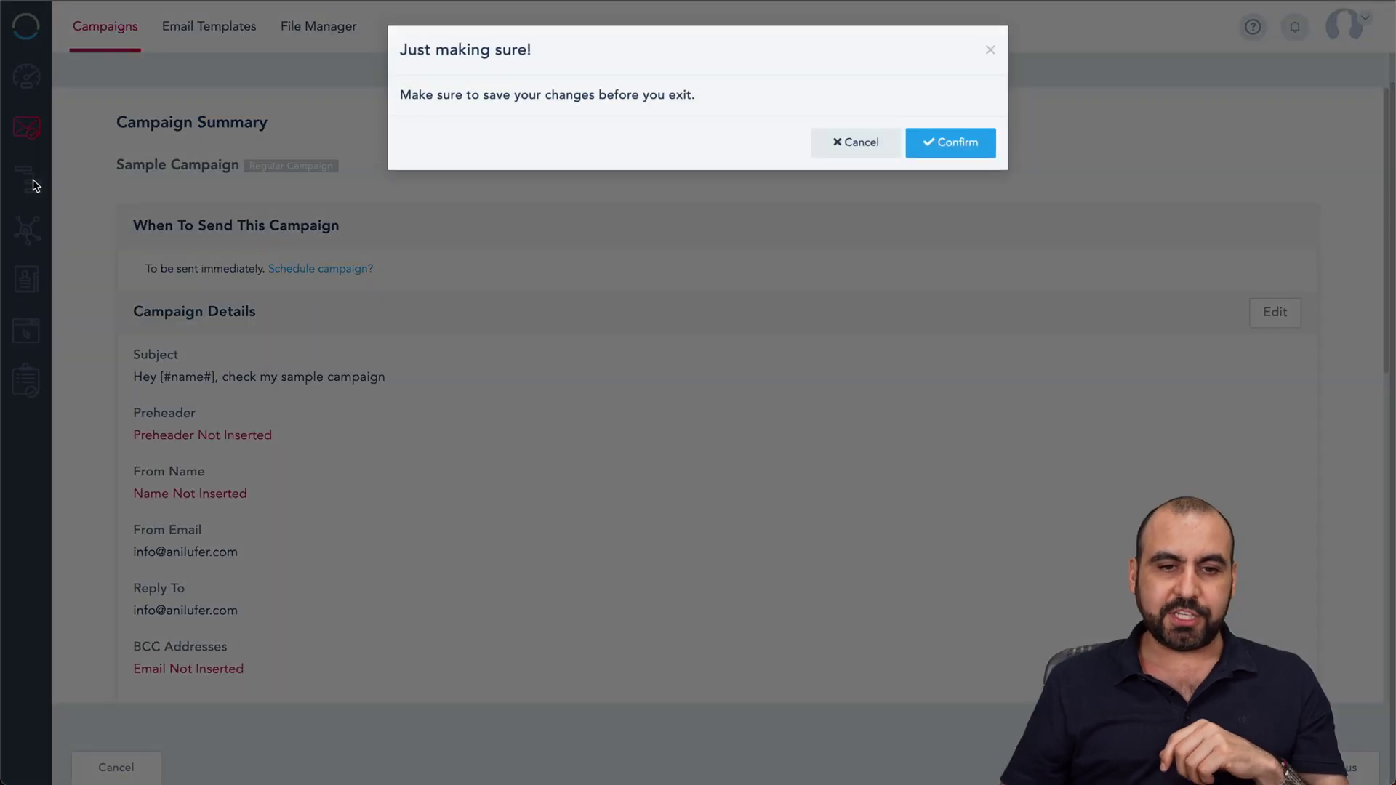
Discard the campaign, open Sample automation, read its sticky note, and drag Send Email right
left_click(930, 141)
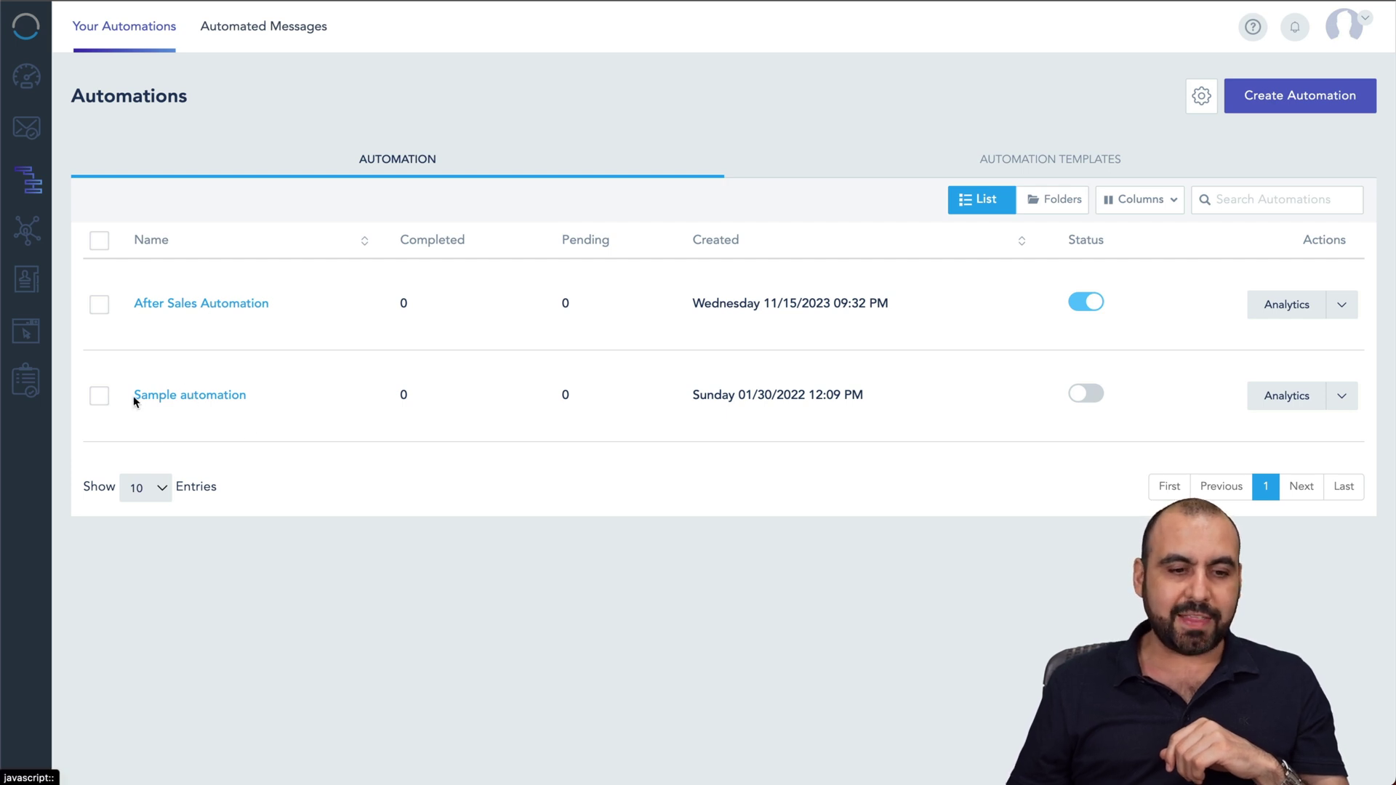
left_click(177, 400)
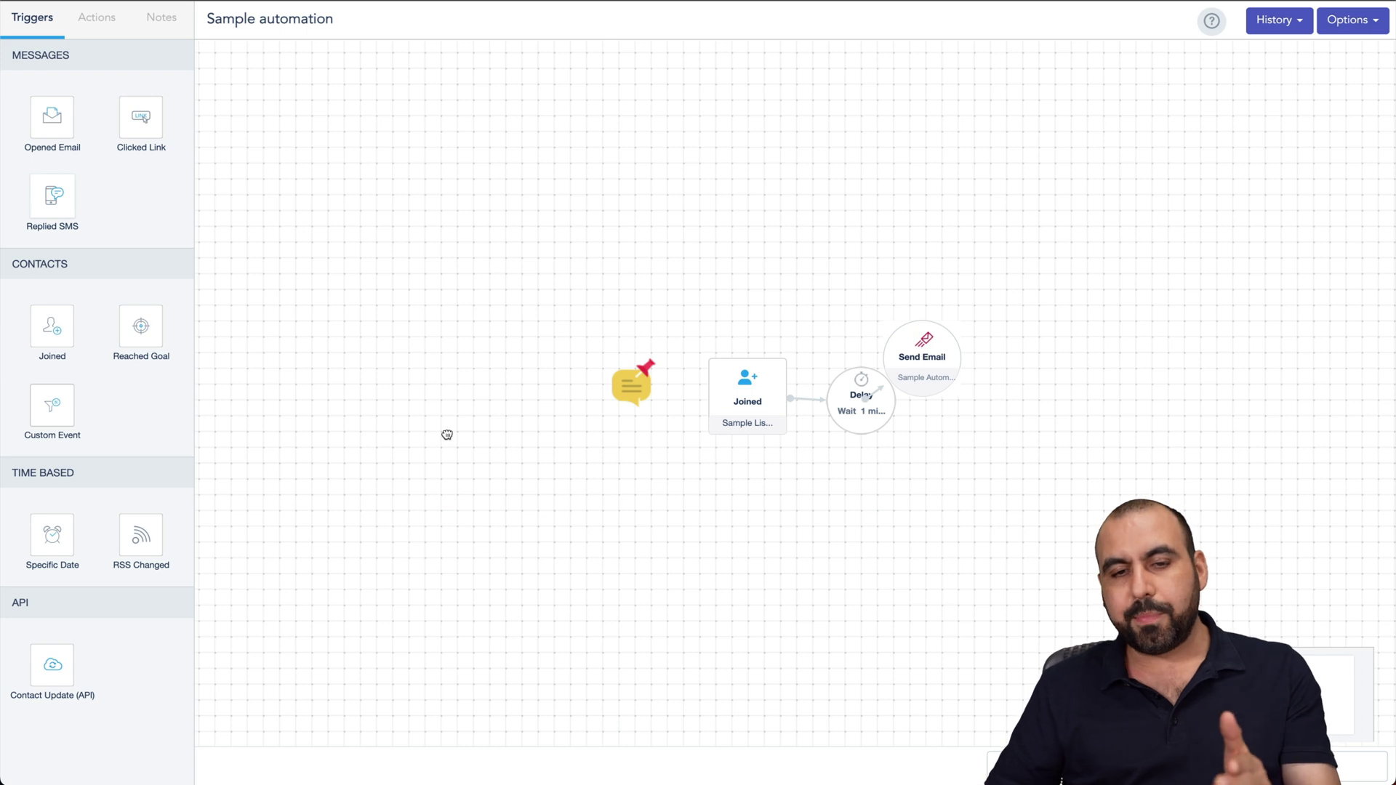
left_click(631, 384)
left_click(739, 615)
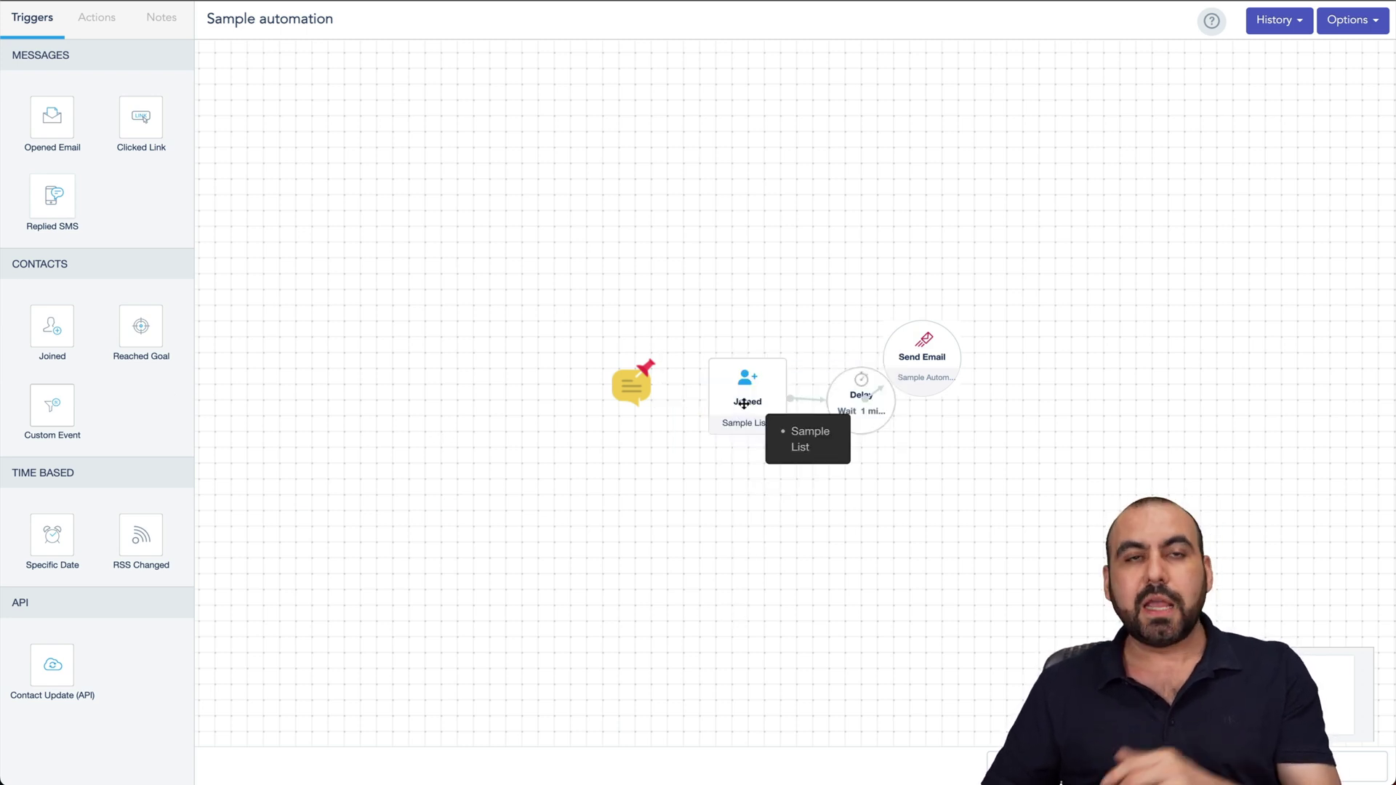
left_click_drag(922, 363, 1000, 363)
mouse_move(863, 409)
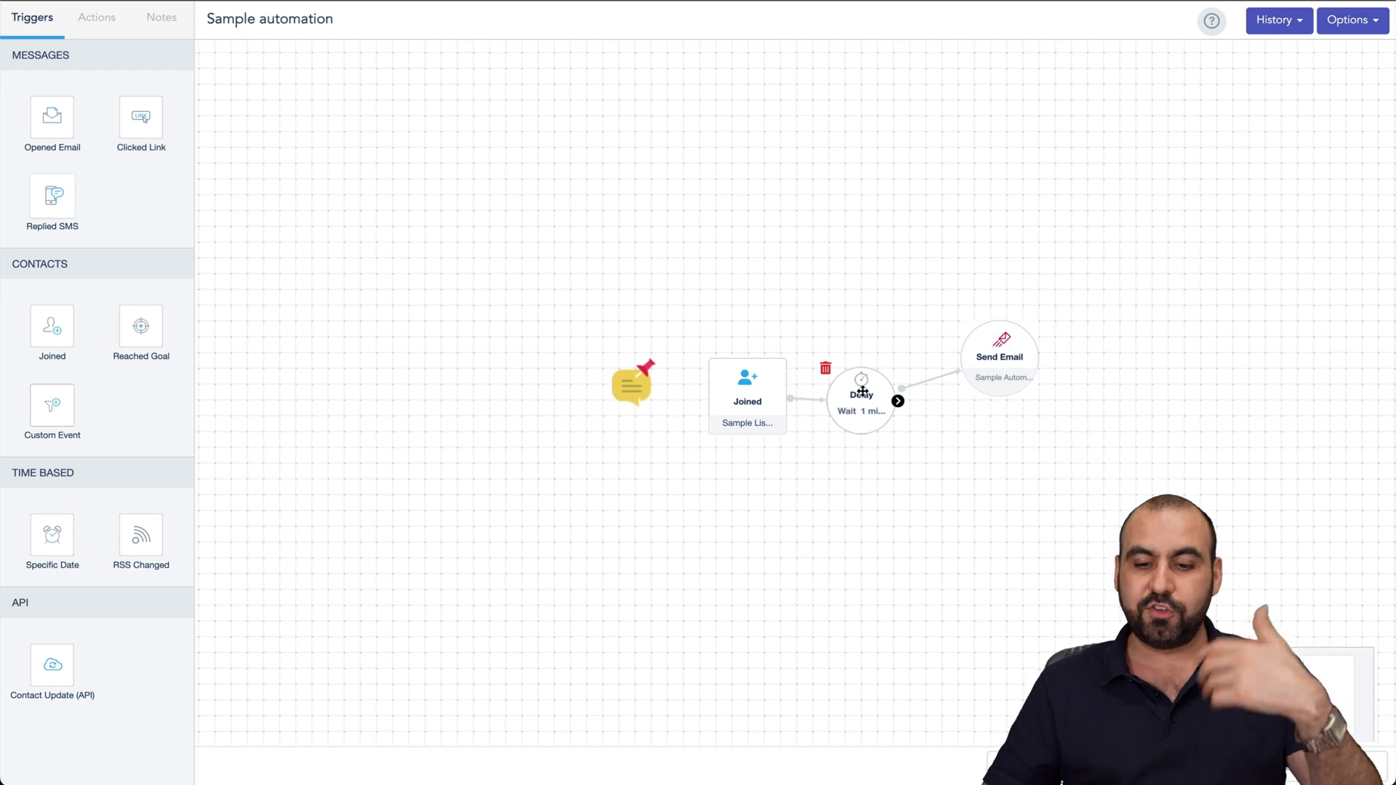
mouse_move(1032, 346)
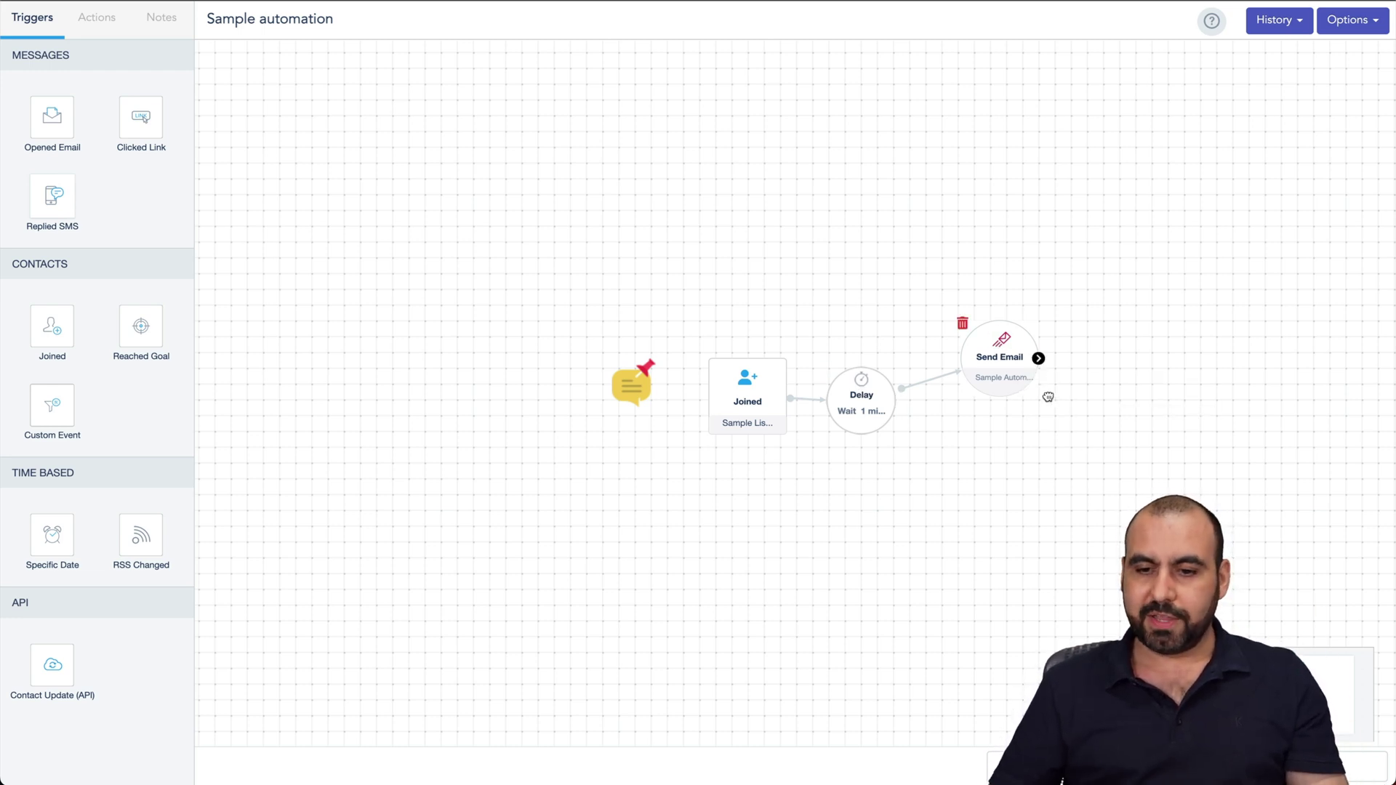
left_click(1009, 362)
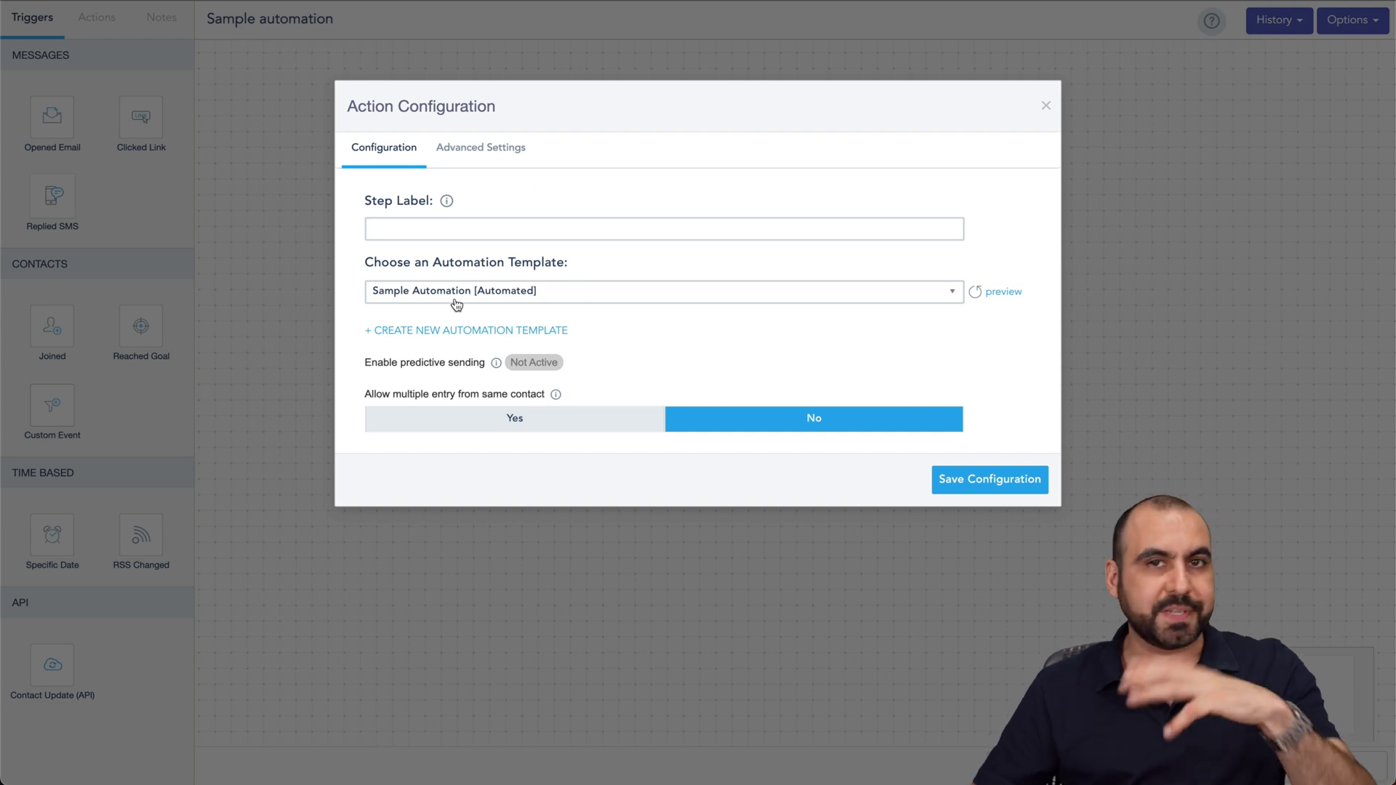
left_click(1046, 106)
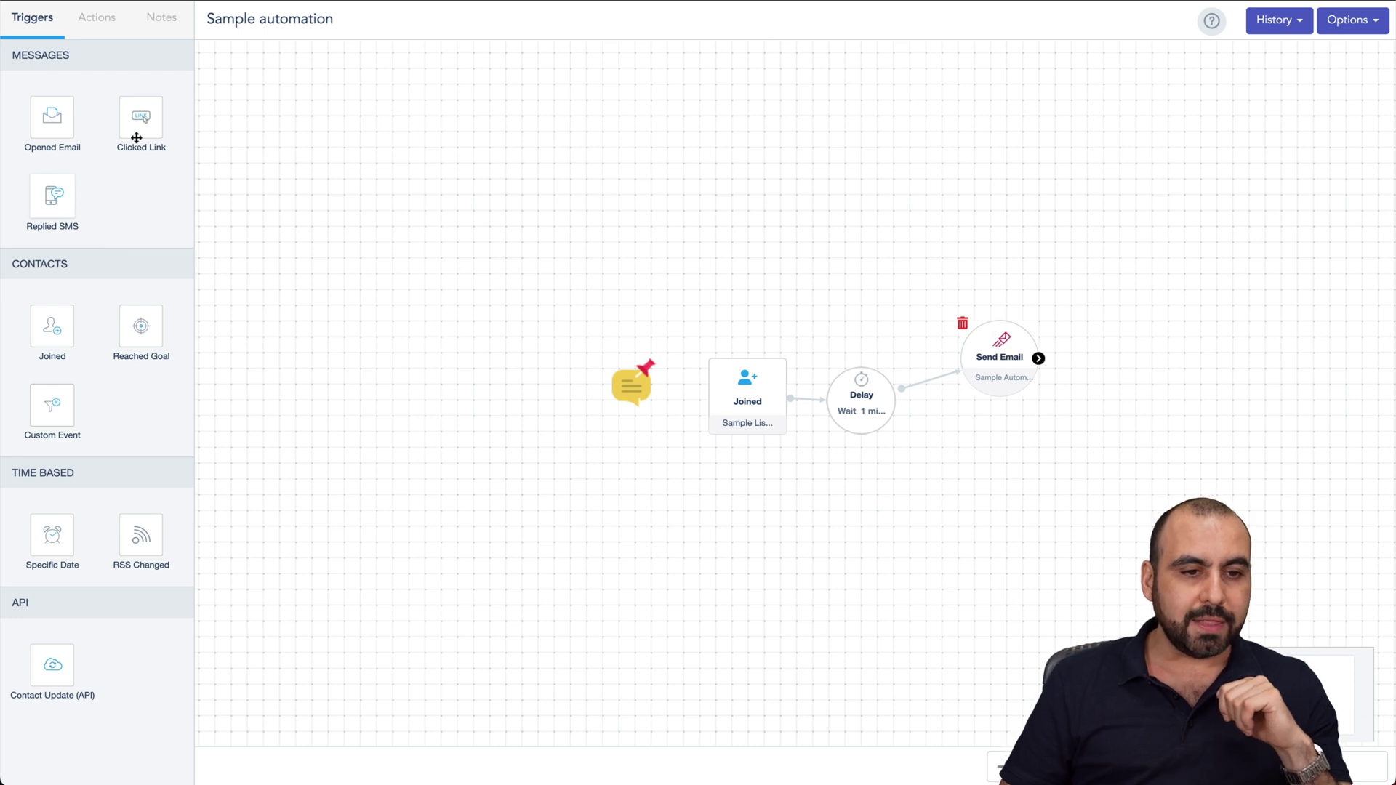
left_click_drag(135, 132, 490, 207)
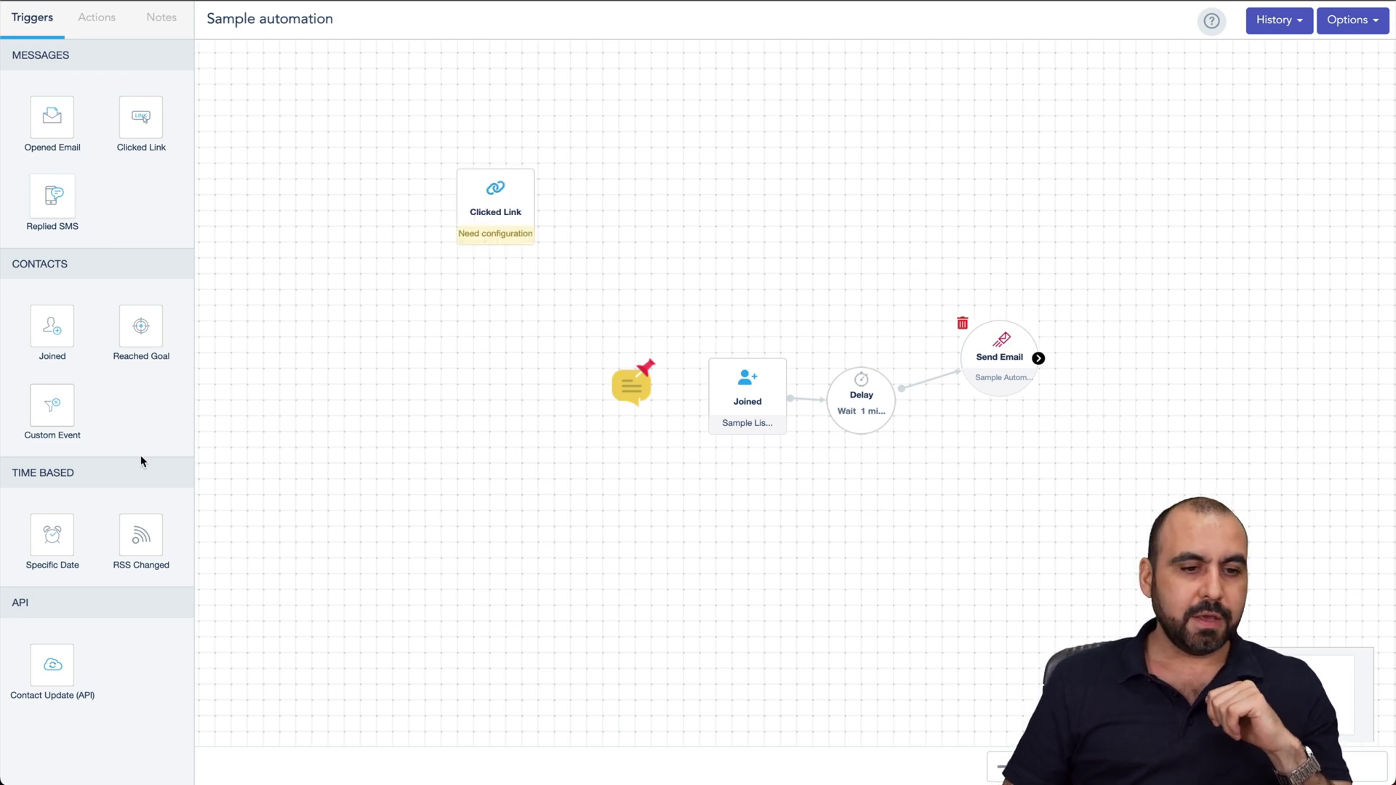
Add a Delay after the Clicked Link trigger and set it to 2 days
left_click(99, 19)
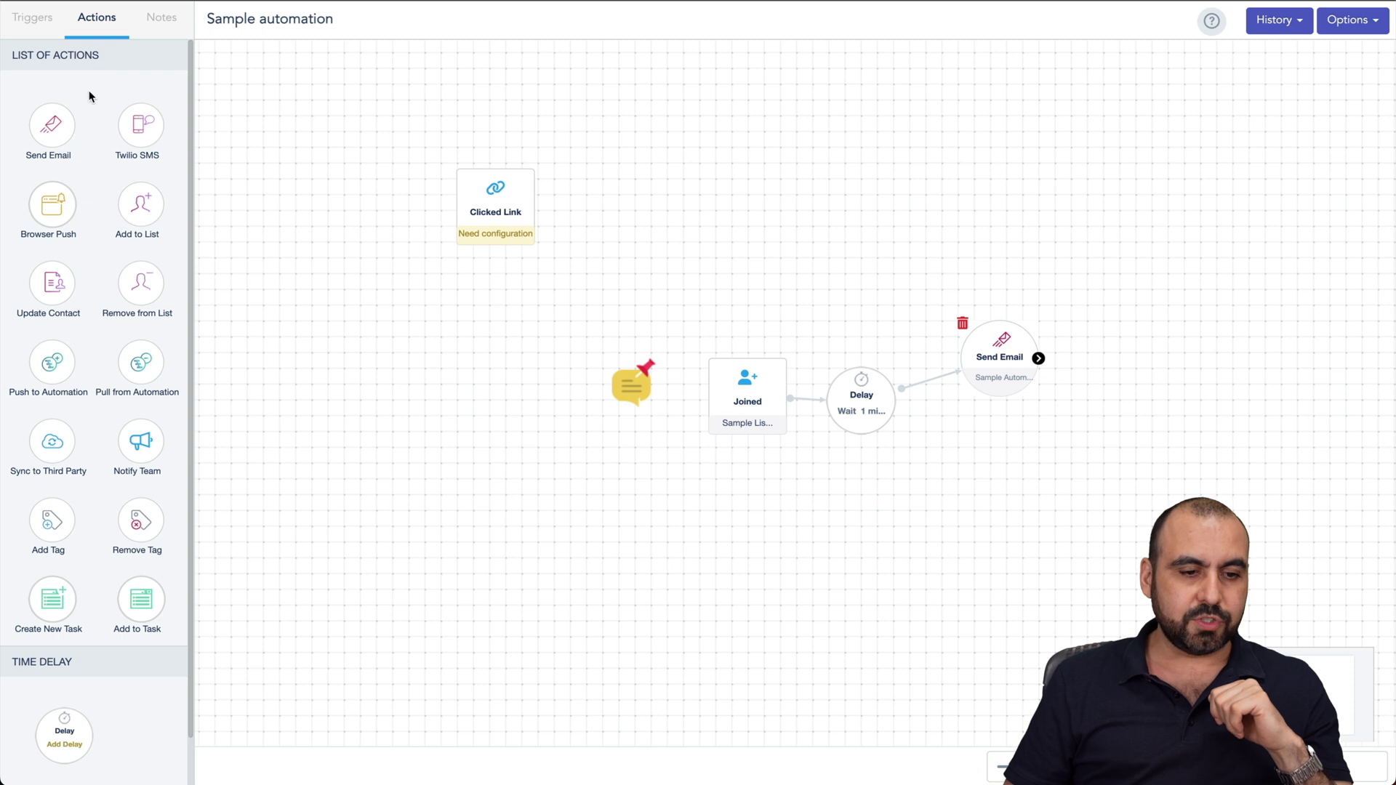
scroll(96, 356, "down", 1)
left_click_drag(62, 679, 626, 202)
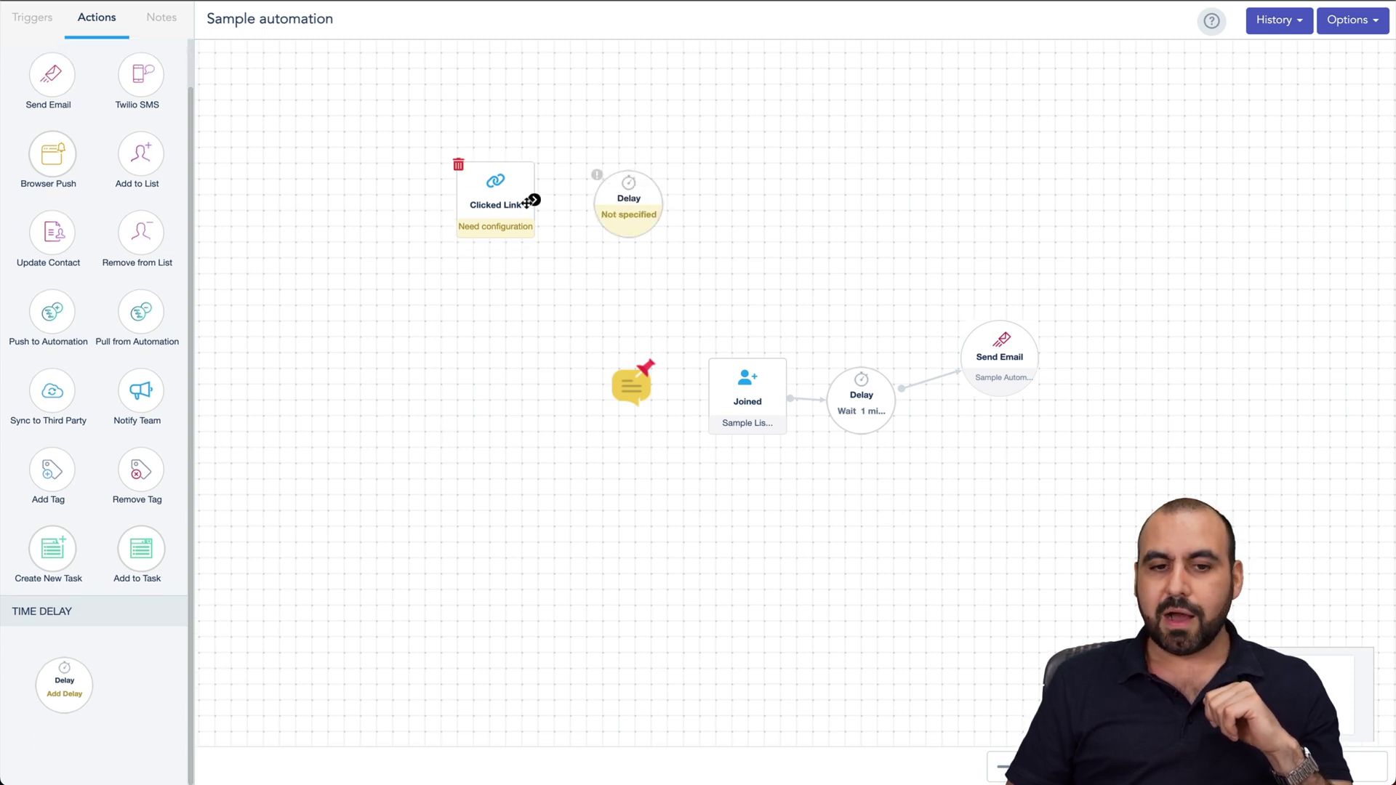
left_click_drag(533, 200, 617, 203)
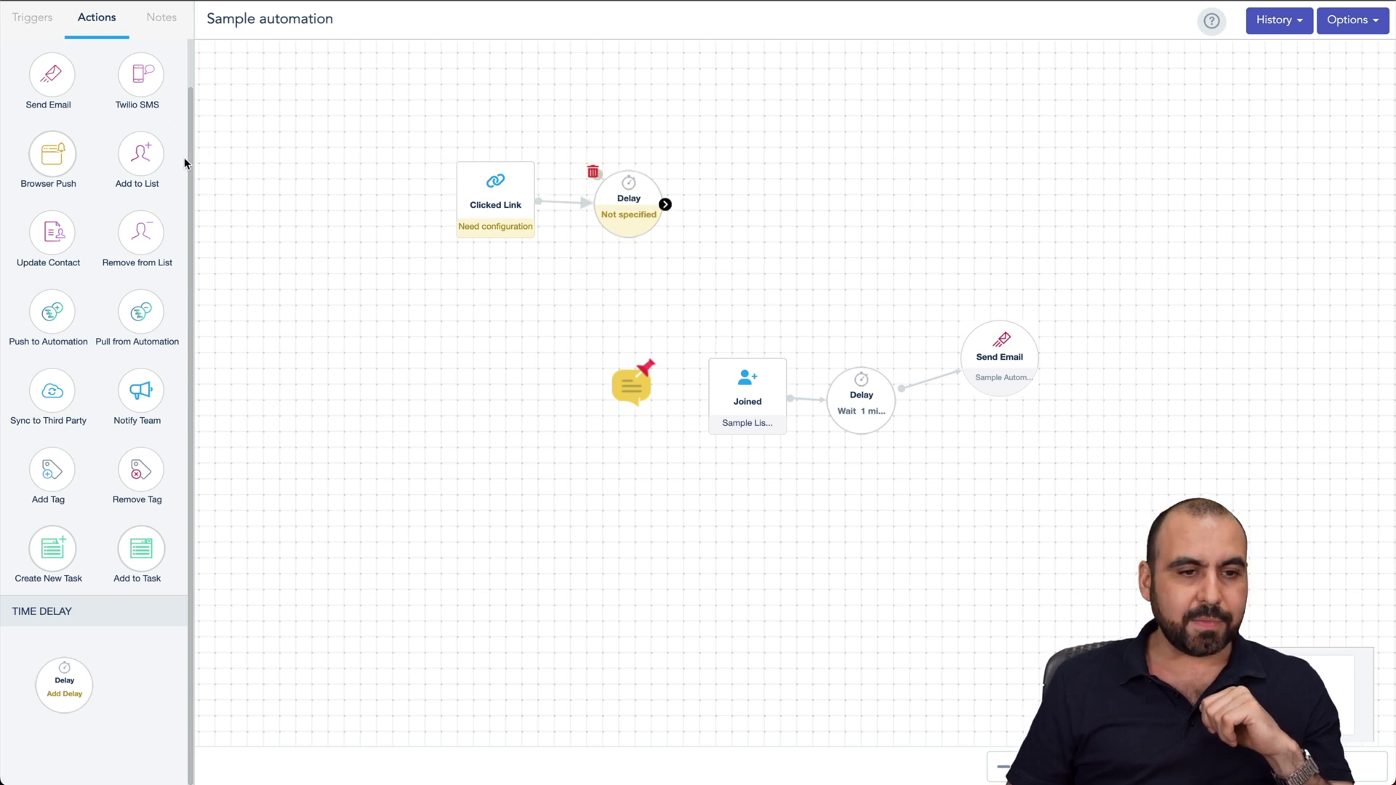
left_click(609, 190)
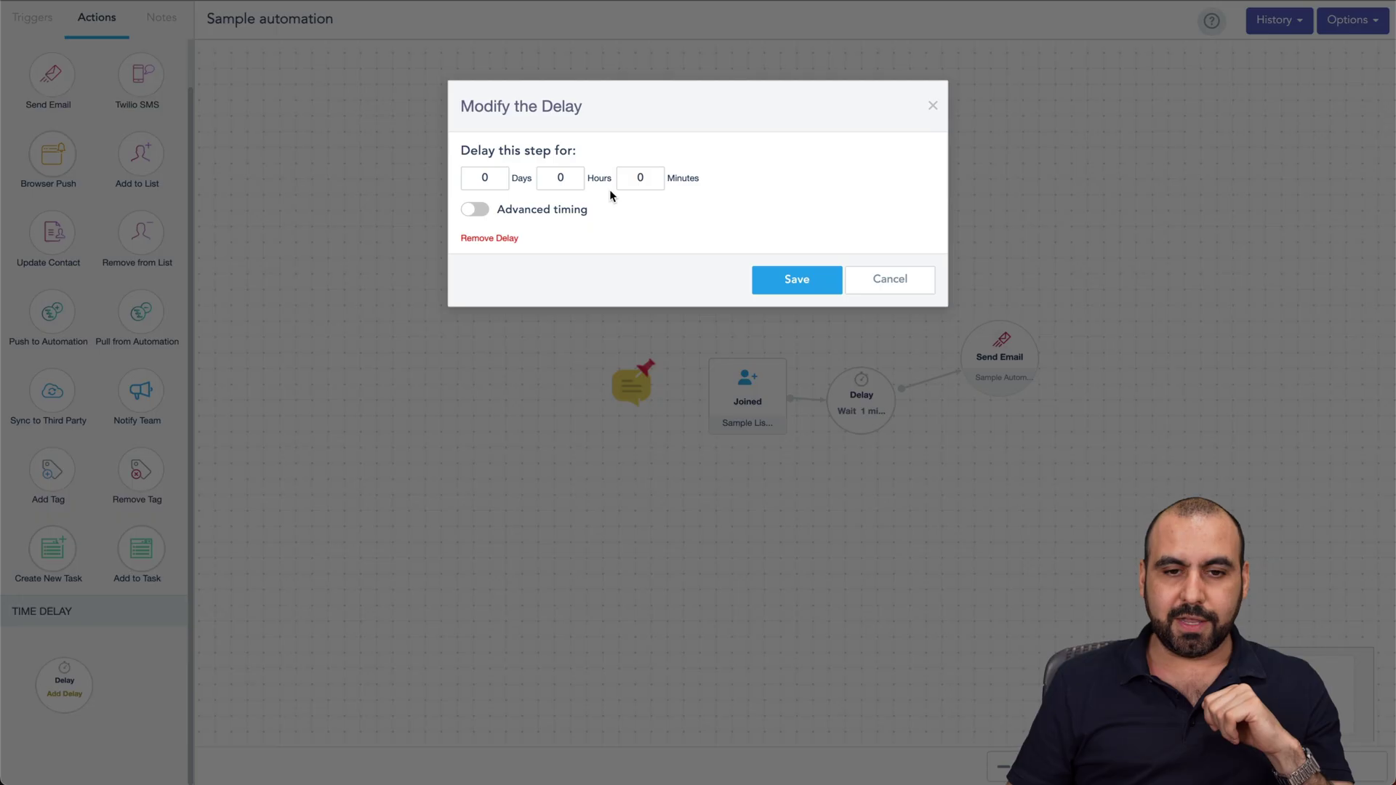
double_click(496, 178)
type("2")
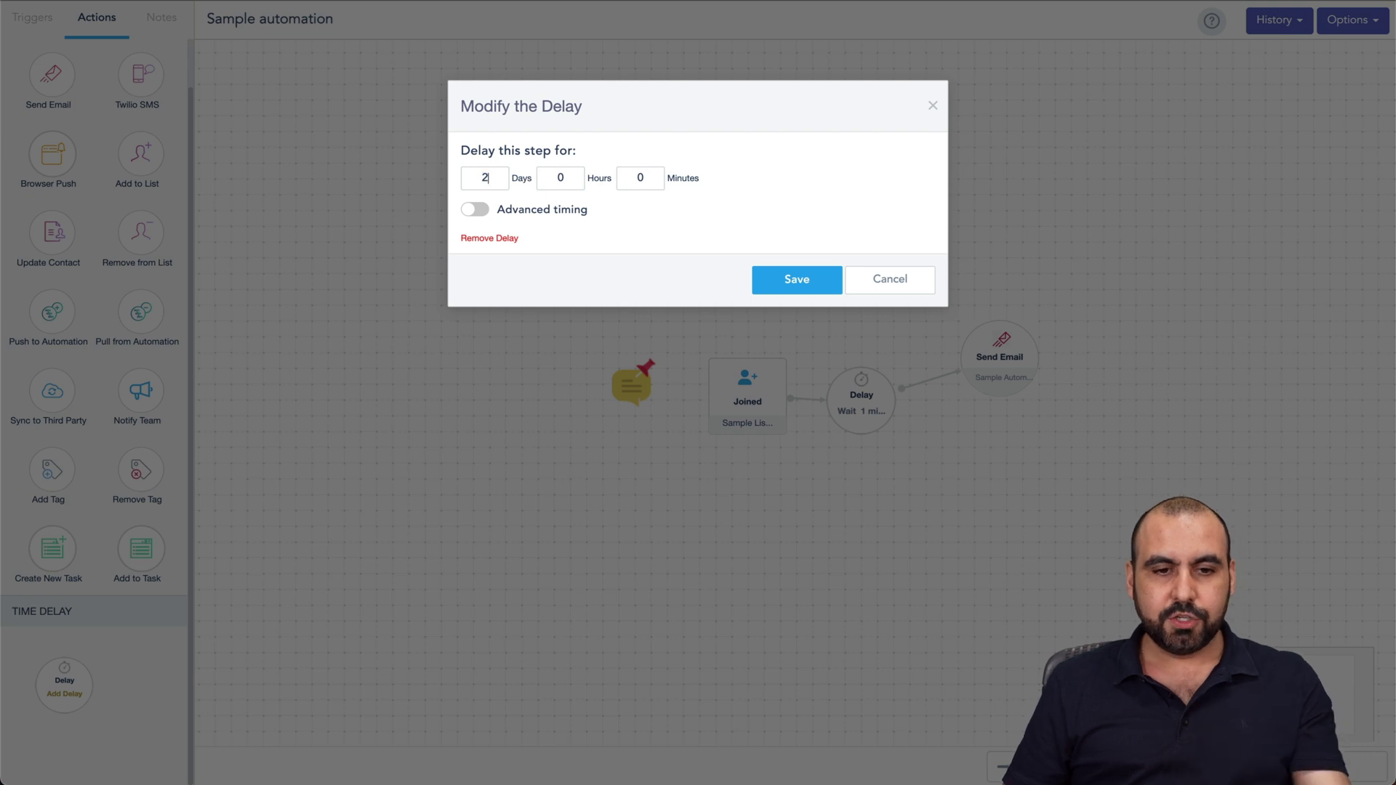
left_click(766, 288)
Place a Send Email step on the canvas and link it after the 2-day Delay
scroll(88, 151, "up", 1)
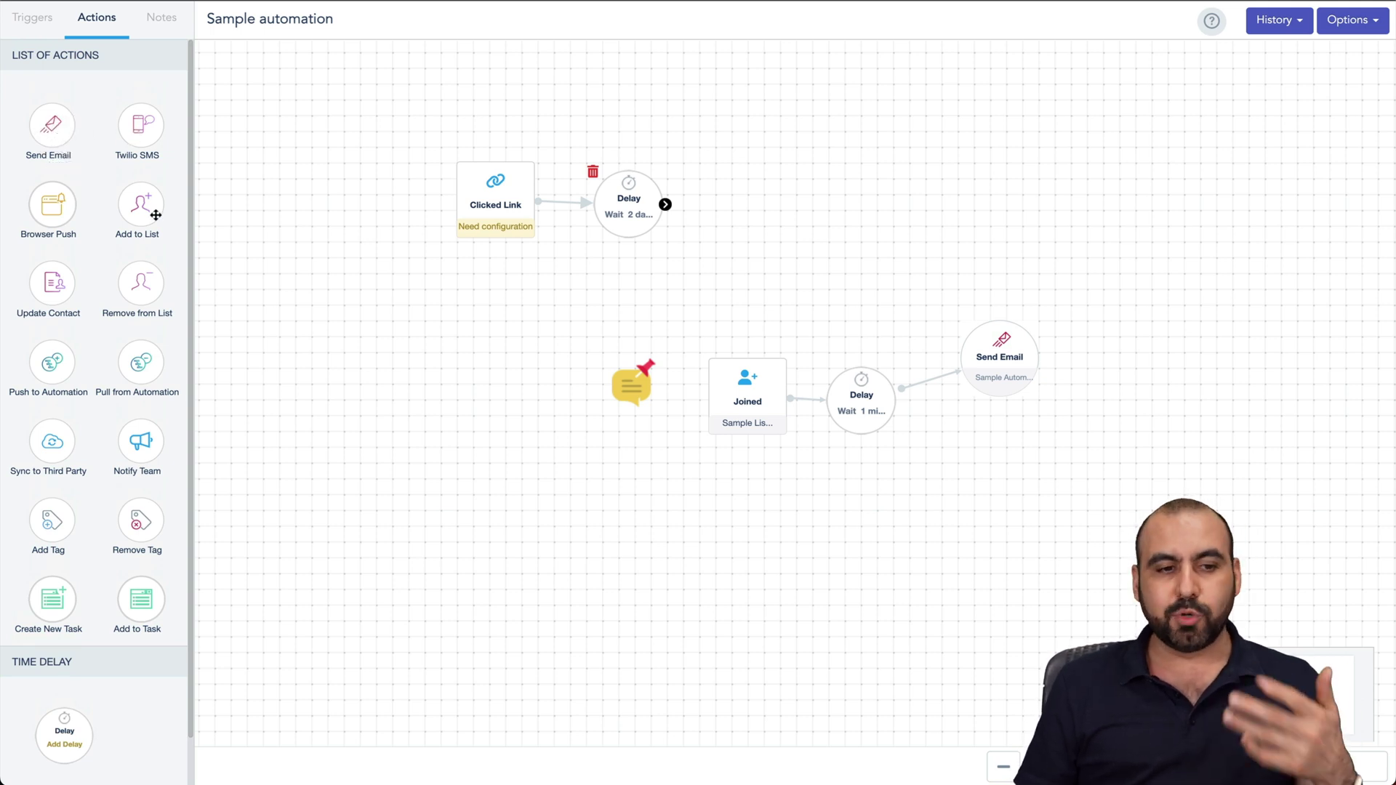
scroll(113, 382, "down", 1)
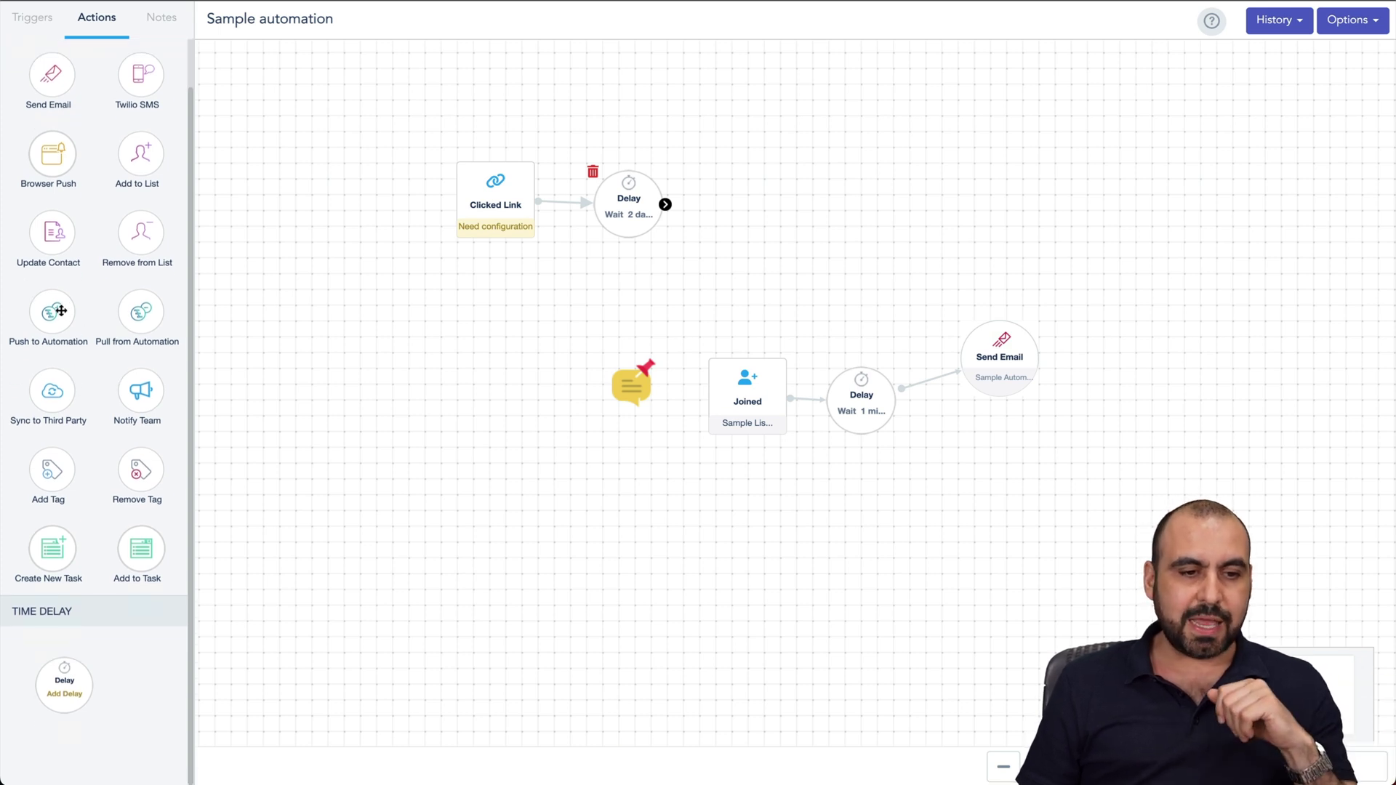
scroll(61, 260, "up", 1)
mouse_move(60, 120)
left_mouse_down()
mouse_move(658, 119)
mouse_move(771, 152)
left_mouse_up()
left_click_drag(666, 205, 743, 152)
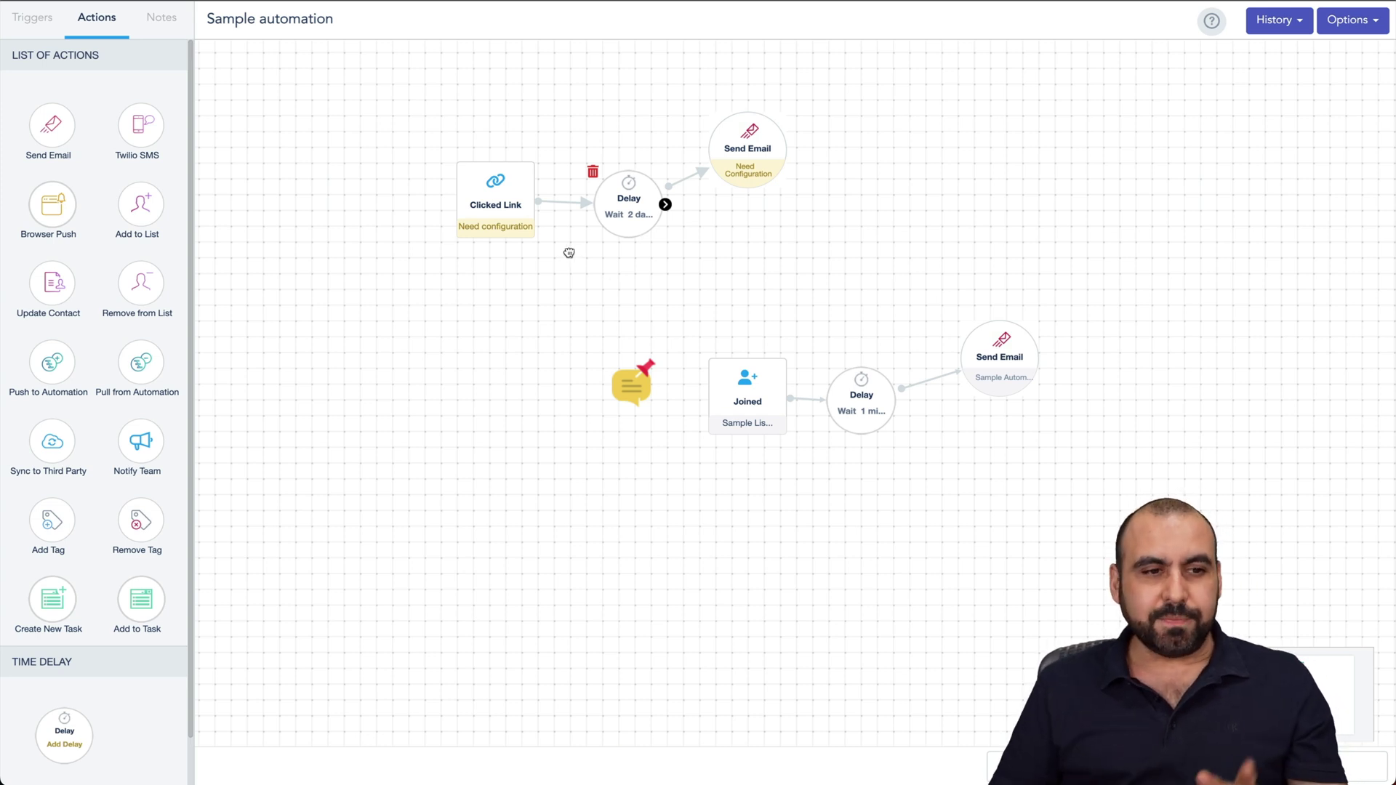
left_click(1345, 29)
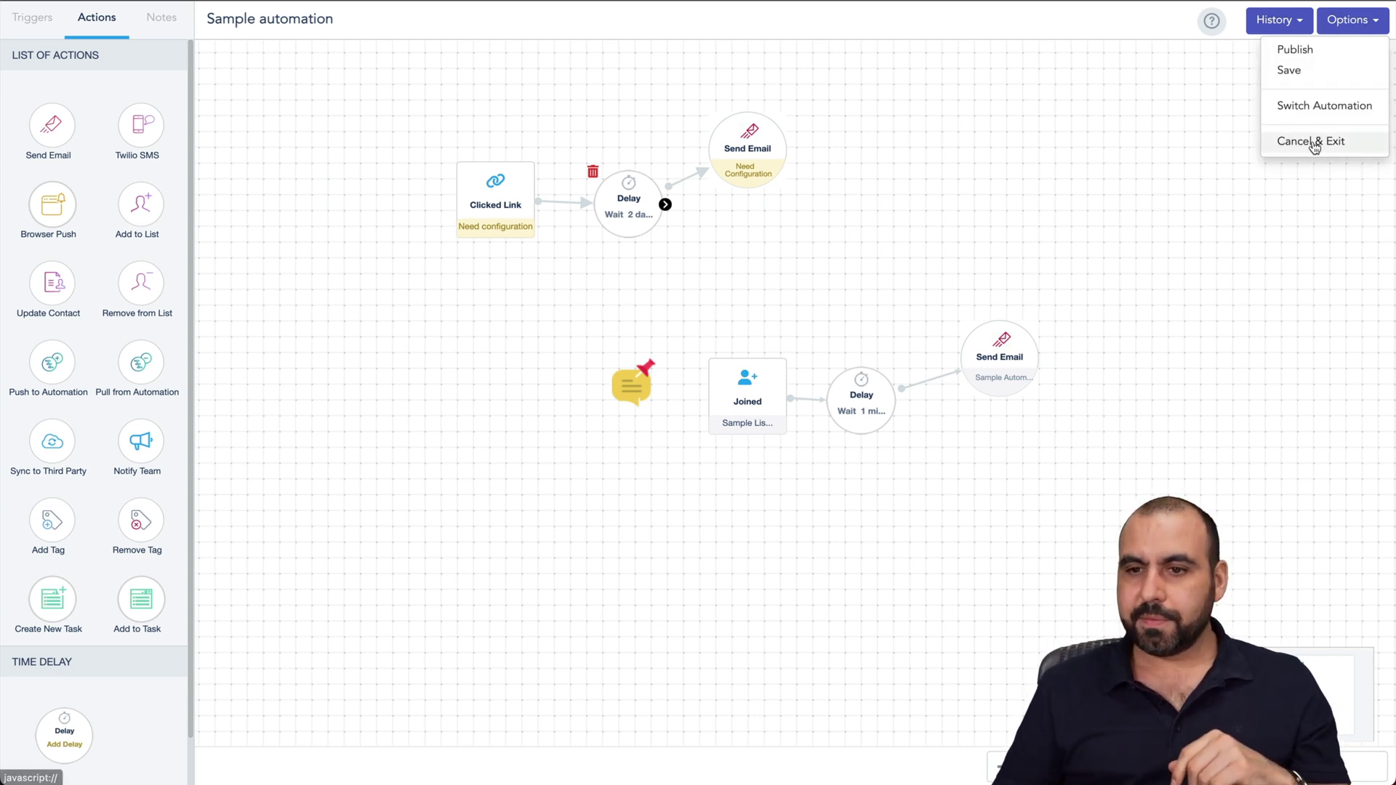
Exit the automation without saving and start a new post on the November 2023 social calendar
left_click(1311, 141)
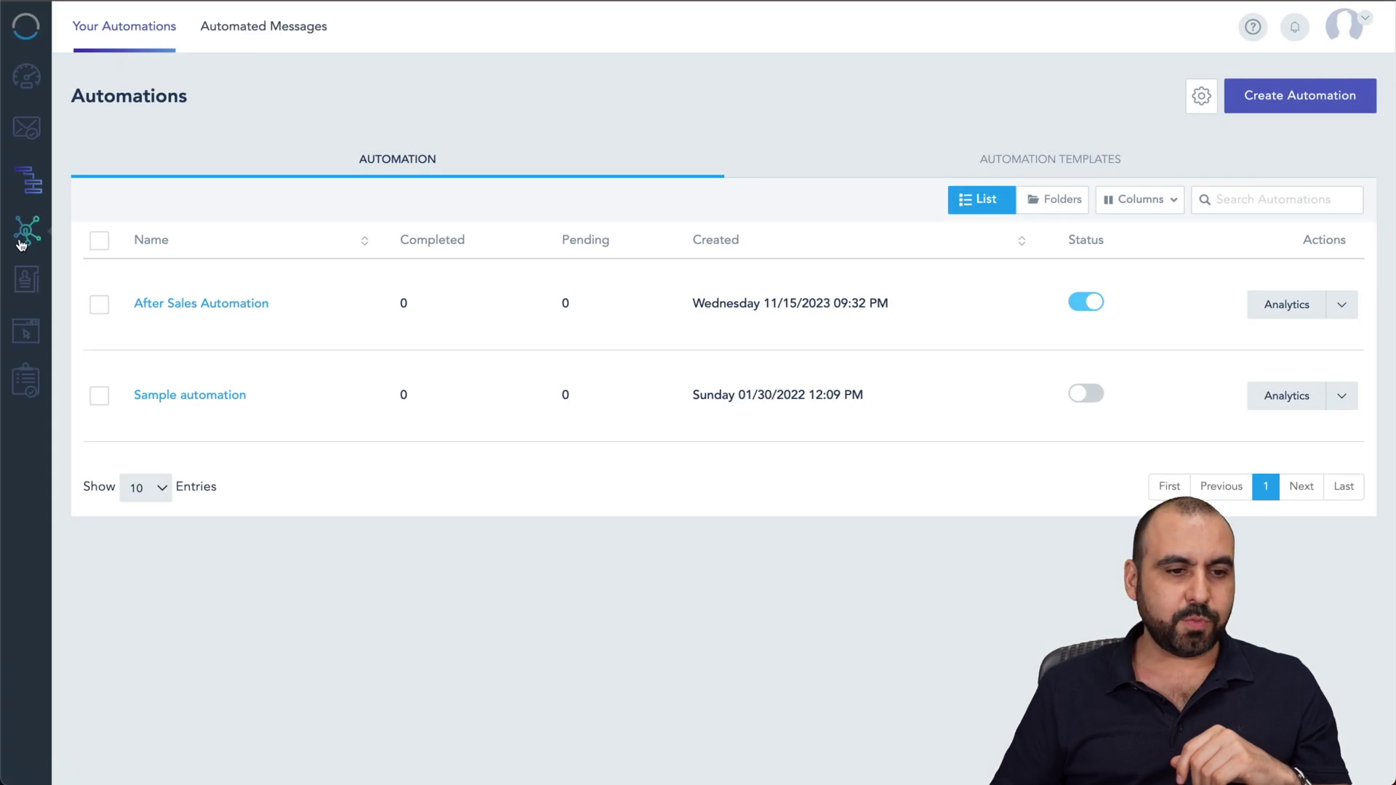
left_click(27, 231)
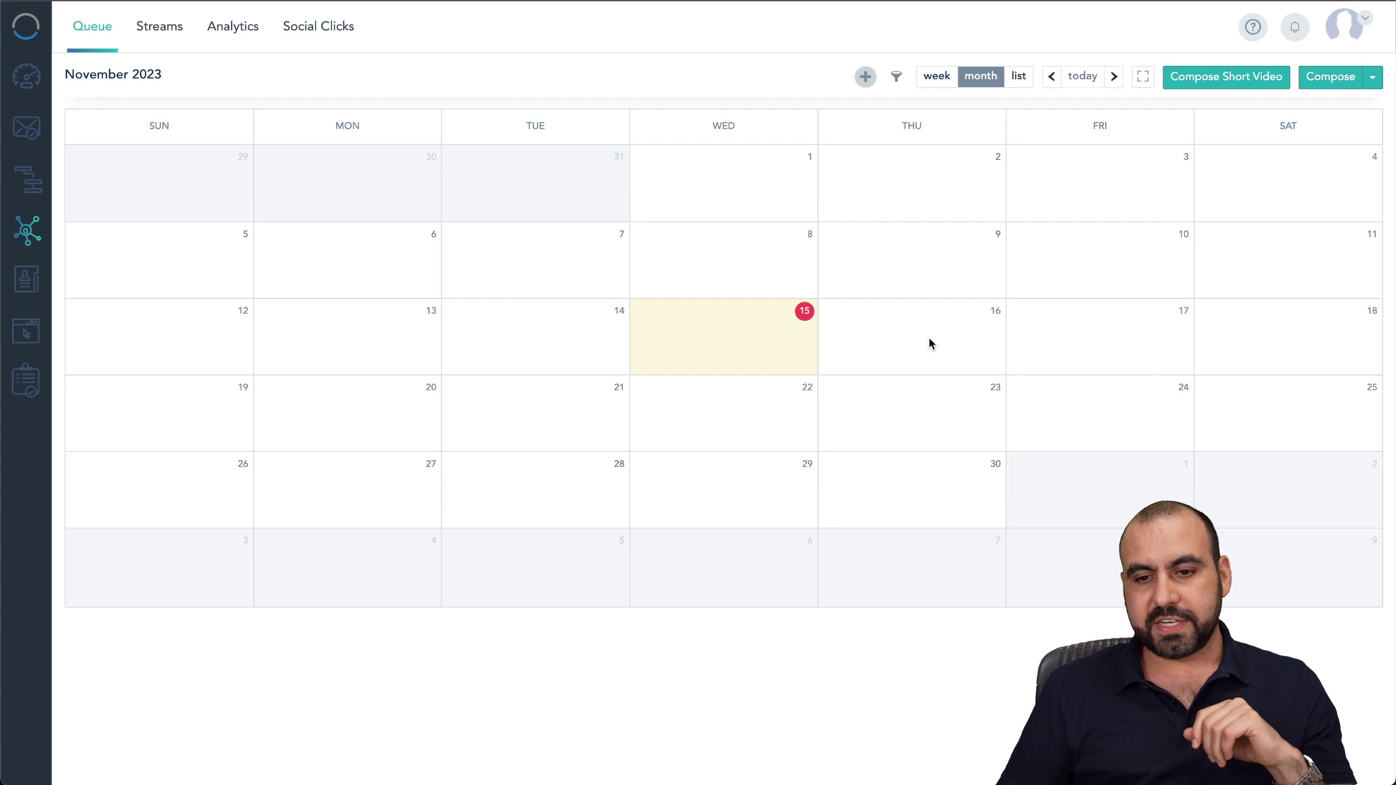
left_click(973, 317)
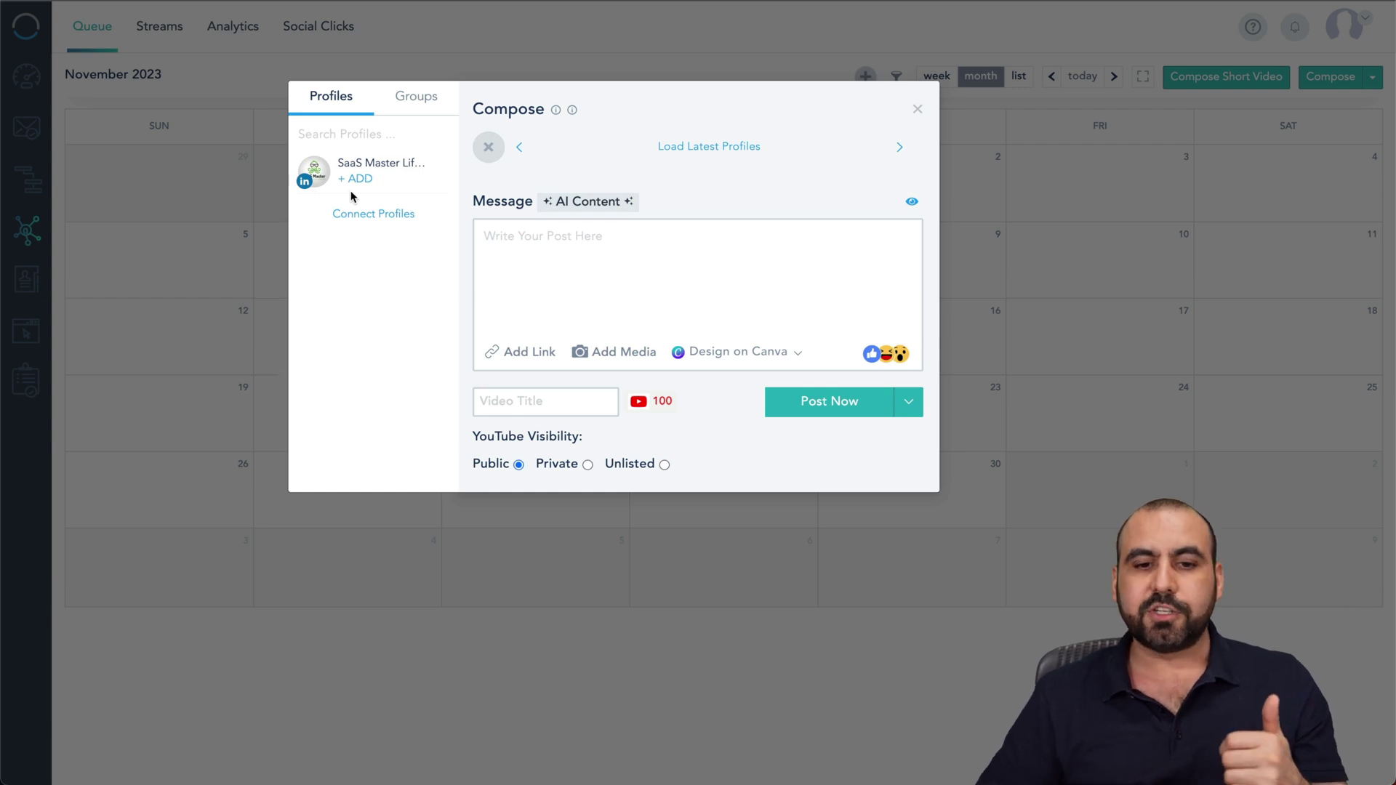
Start the post message and check the Post Now scheduling options without changing them
left_click(632, 255)
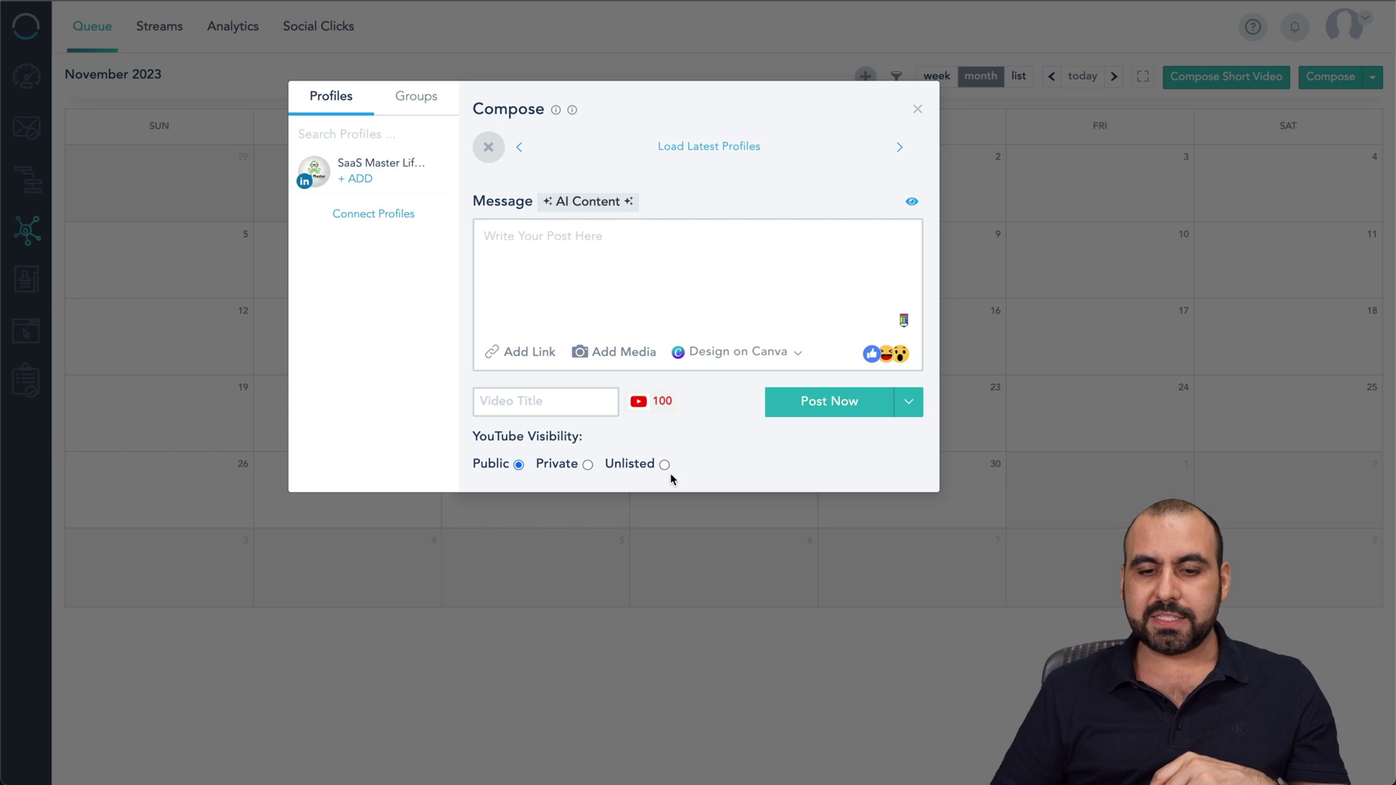
left_click(921, 411)
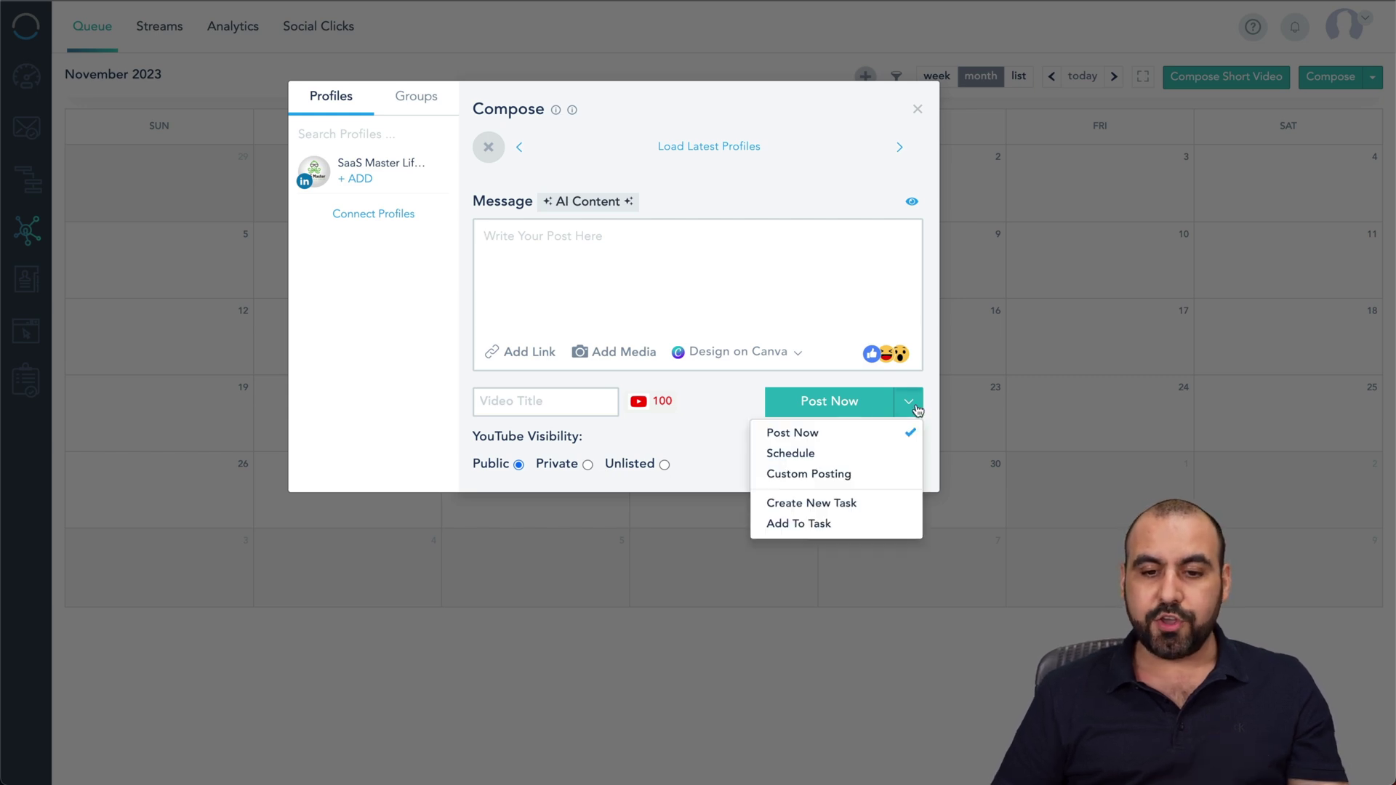
left_click(824, 454)
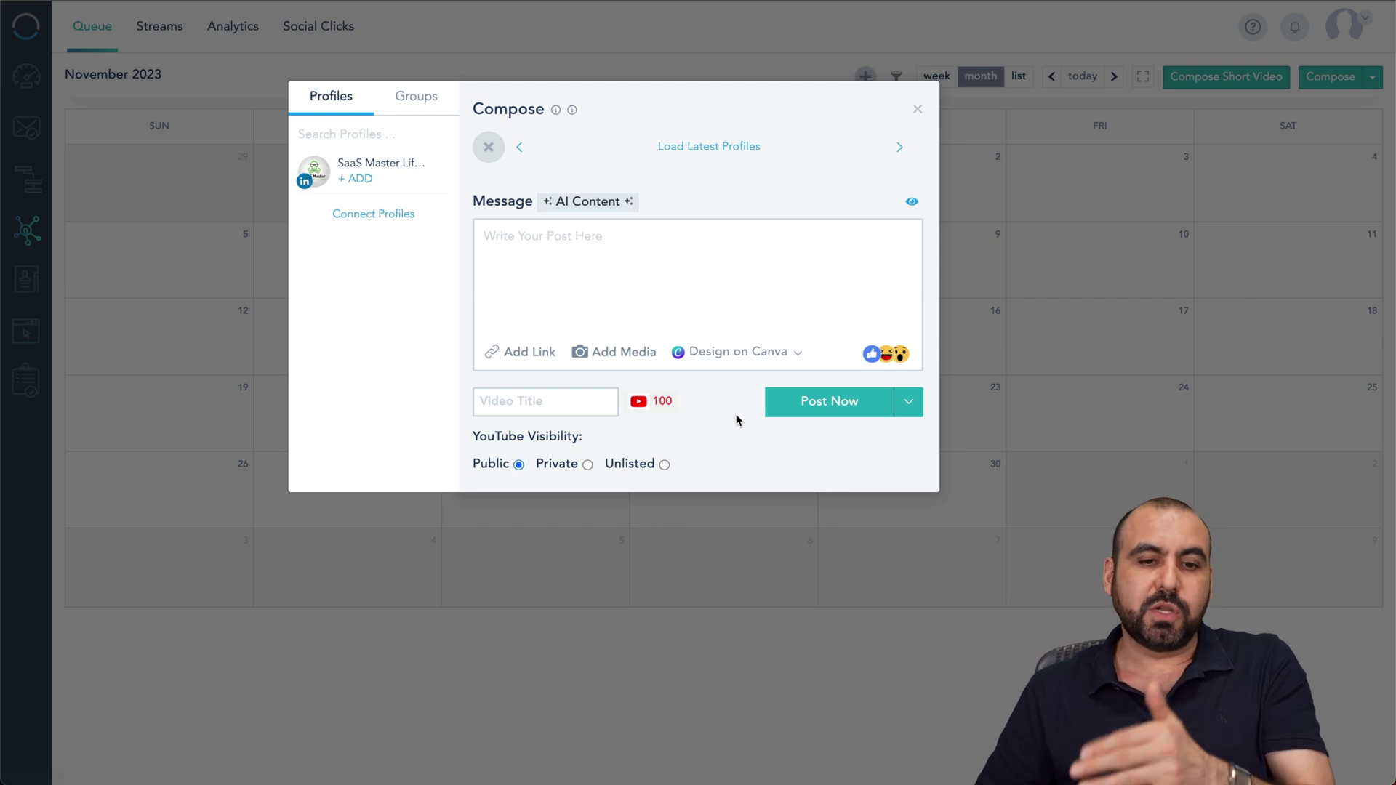
Glance at the profile Groups tab, return to profiles, and close the unsent post composer
left_click(417, 99)
left_click(348, 105)
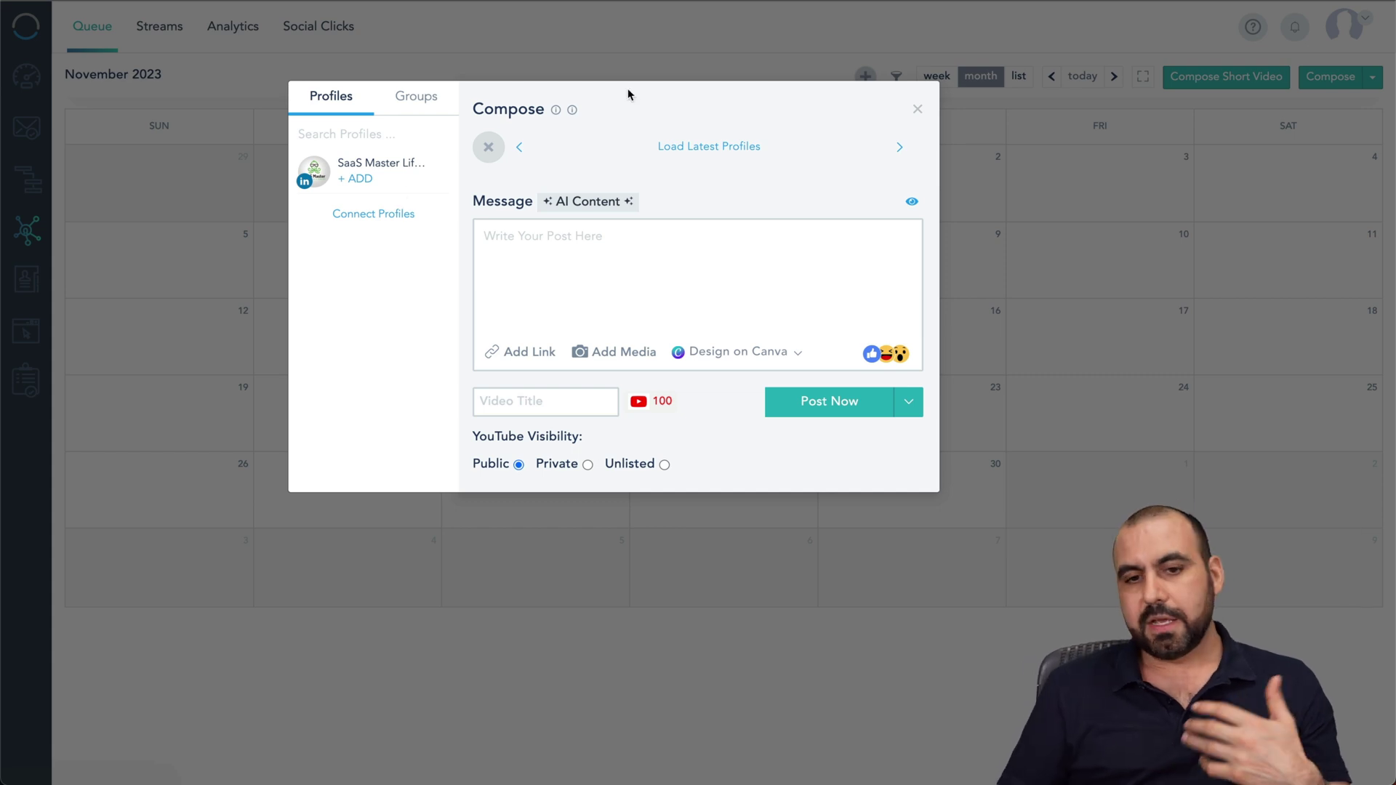
left_click(918, 109)
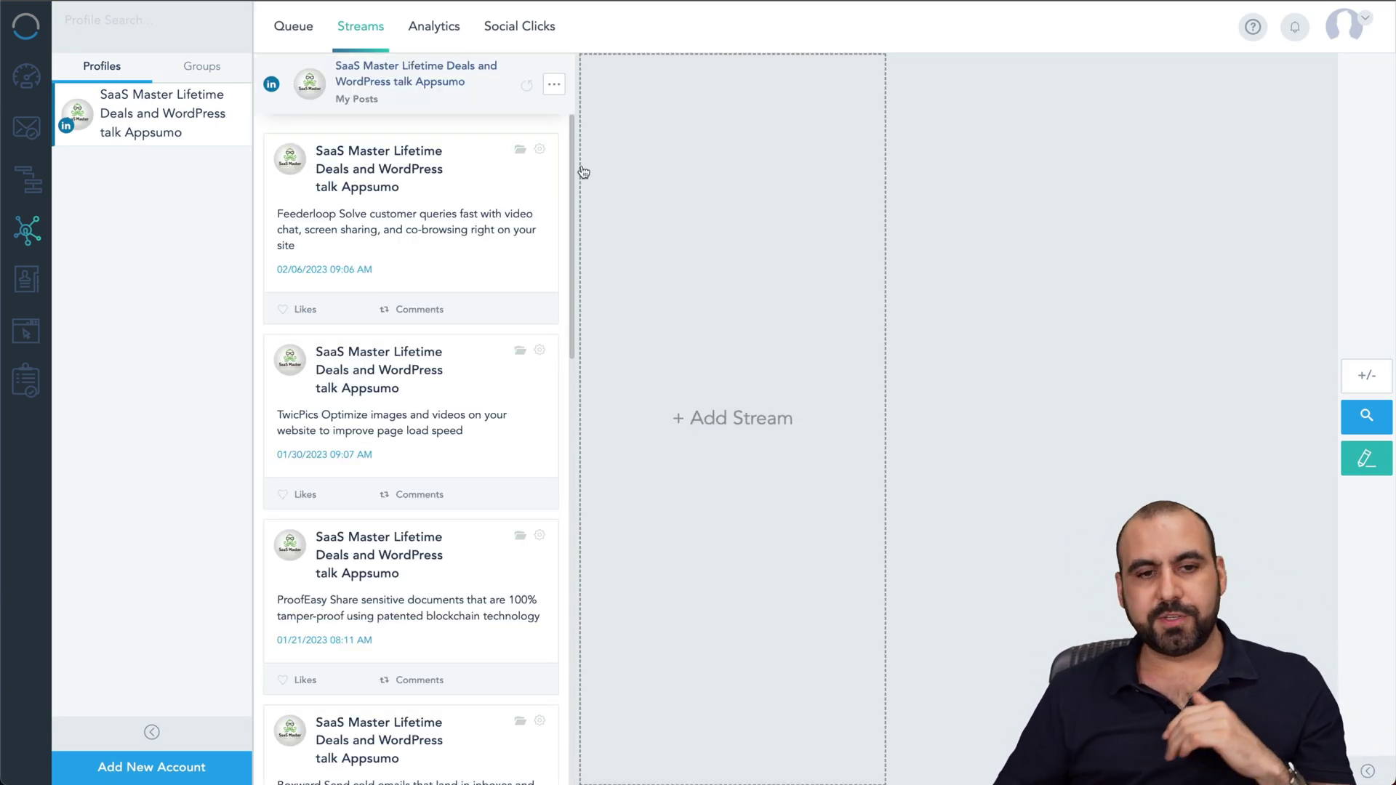
Browse the social Analytics charts and Social Clicks link tracking, then switch to All Contacts
left_click(434, 26)
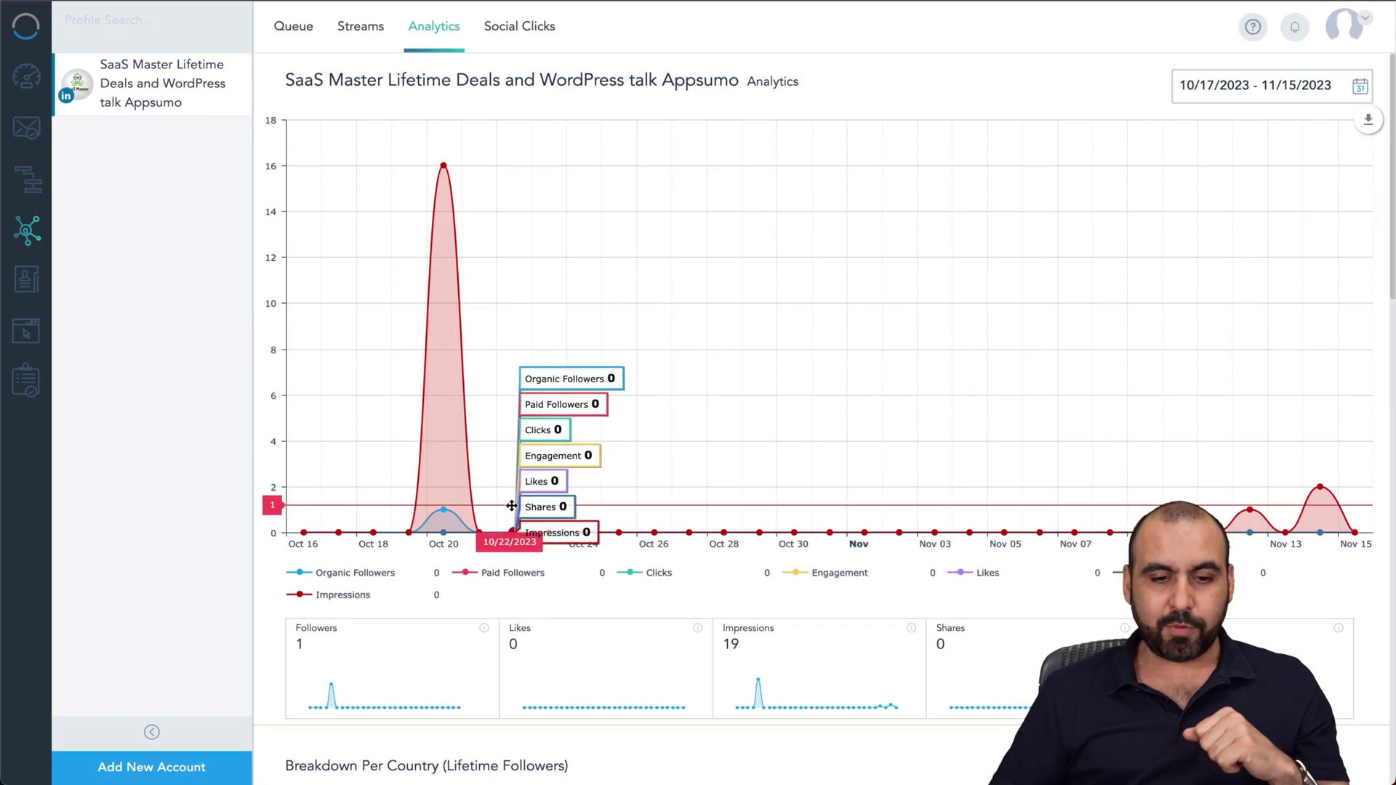
scroll(512, 670, "down", 8)
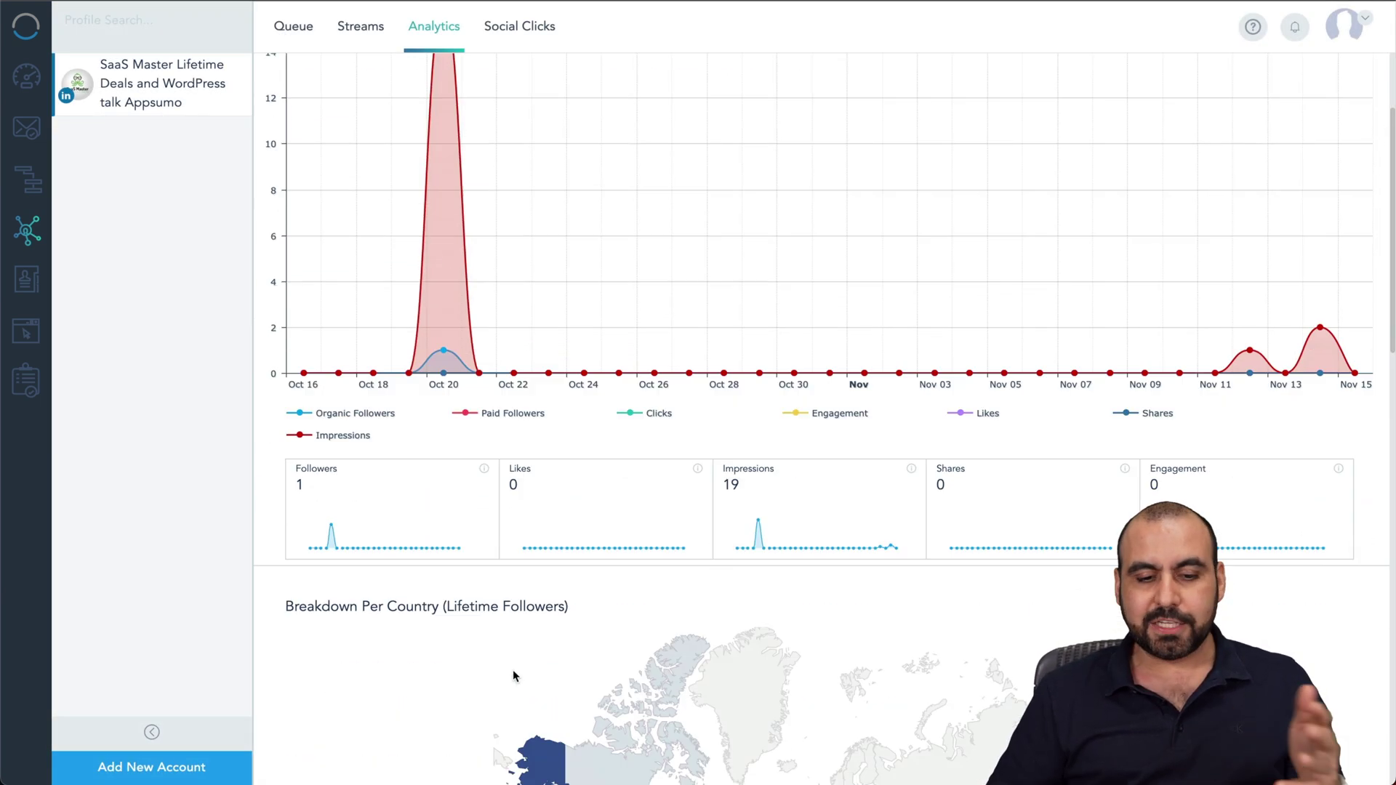
scroll(512, 670, "down", 10)
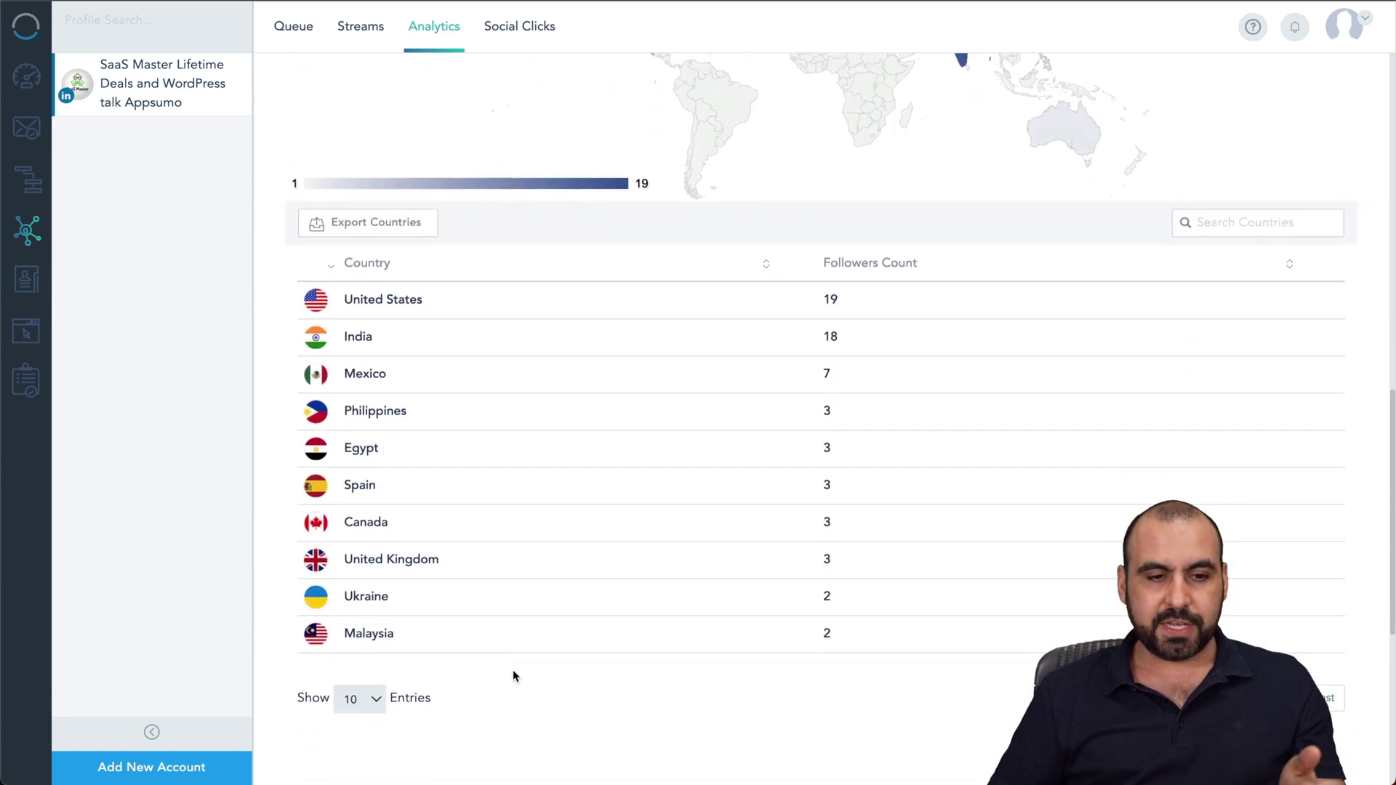
scroll(512, 670, "down", 1)
scroll(512, 669, "up", 20)
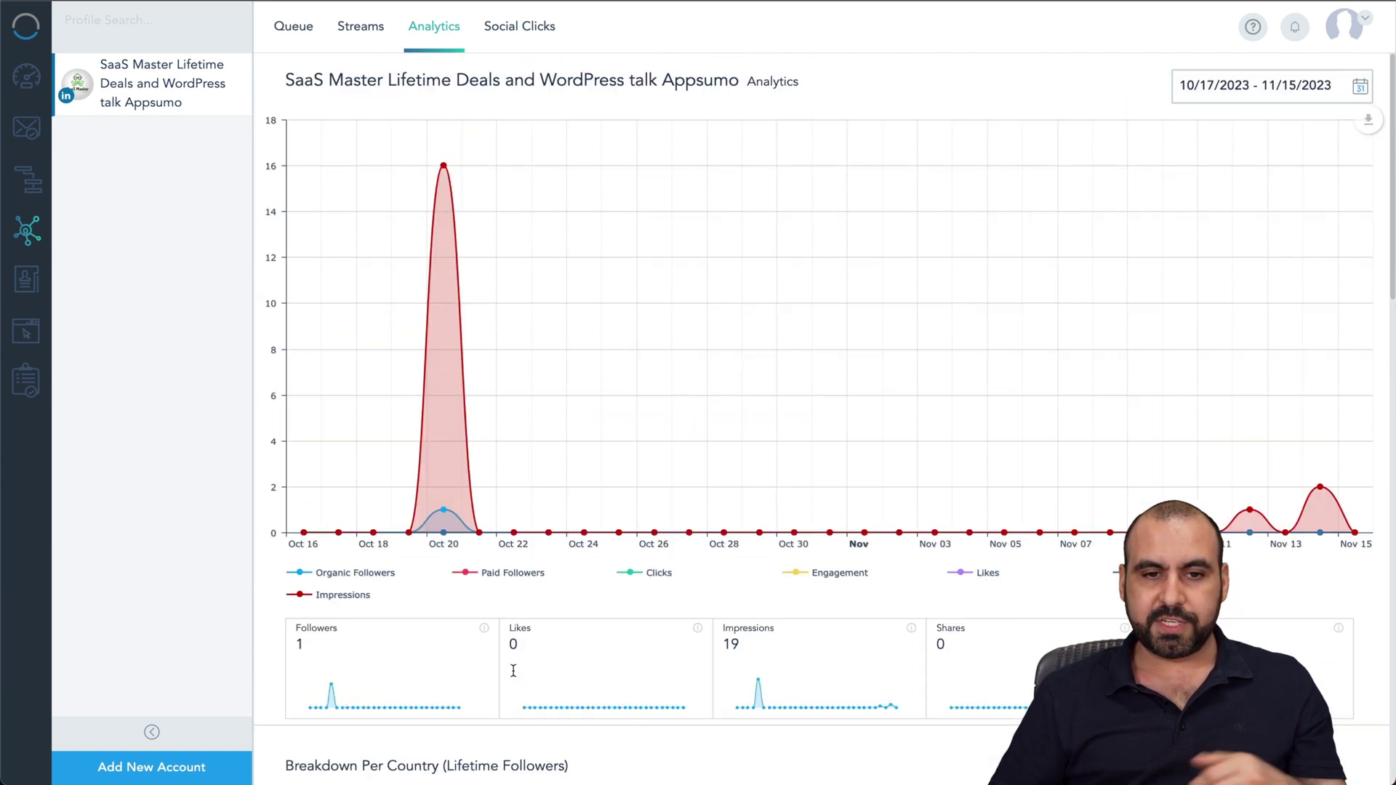
left_click(550, 42)
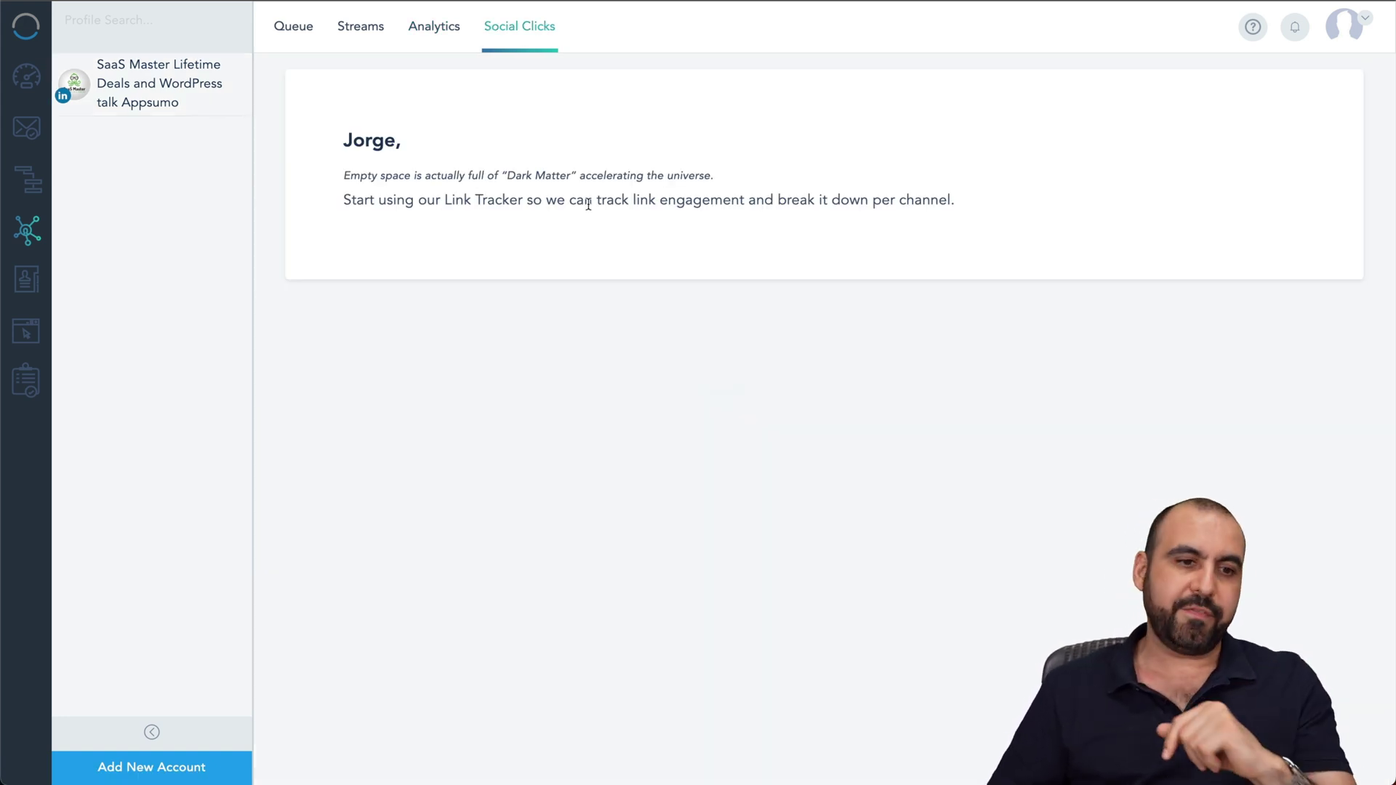
left_click(38, 288)
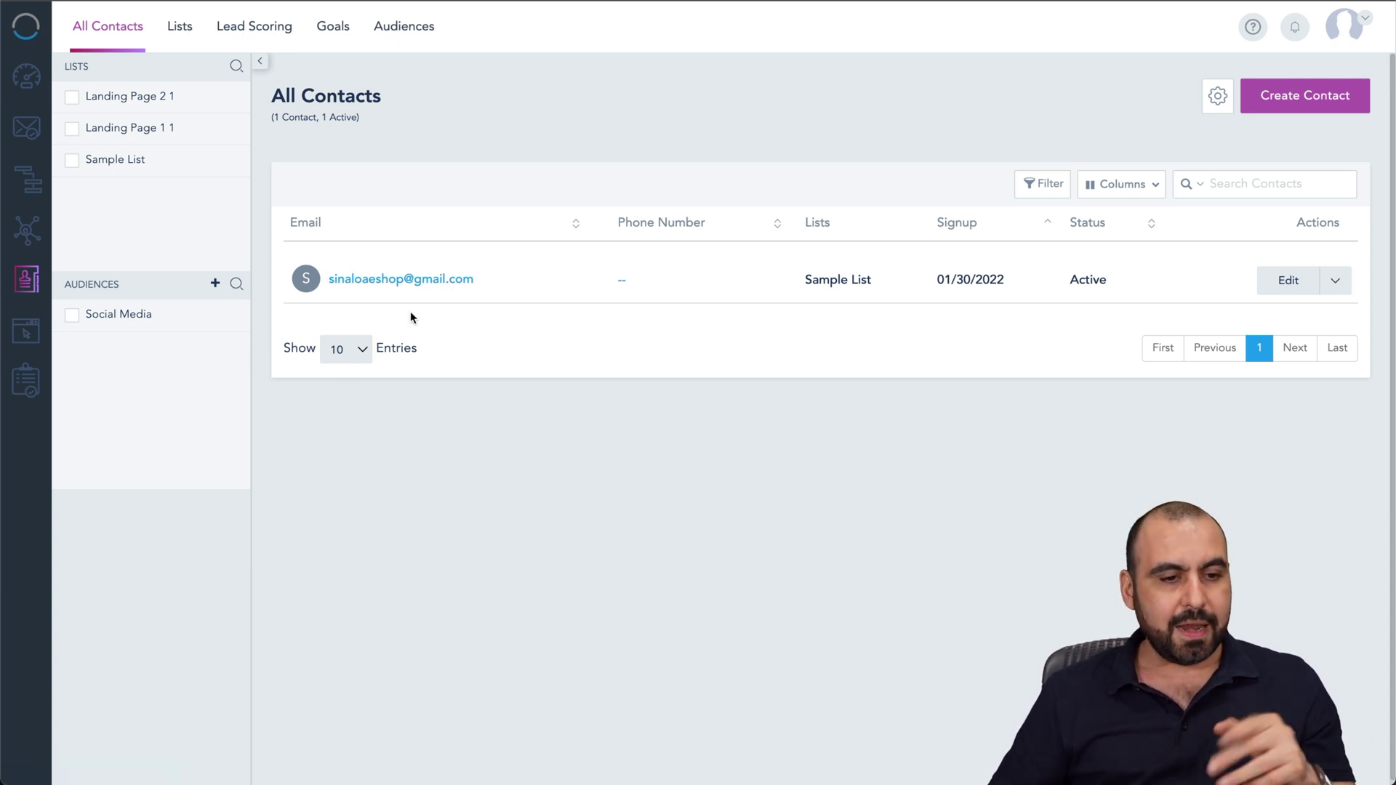
On the task board, start a New Task, review its task types, keep Planning, and cancel
left_click(27, 380)
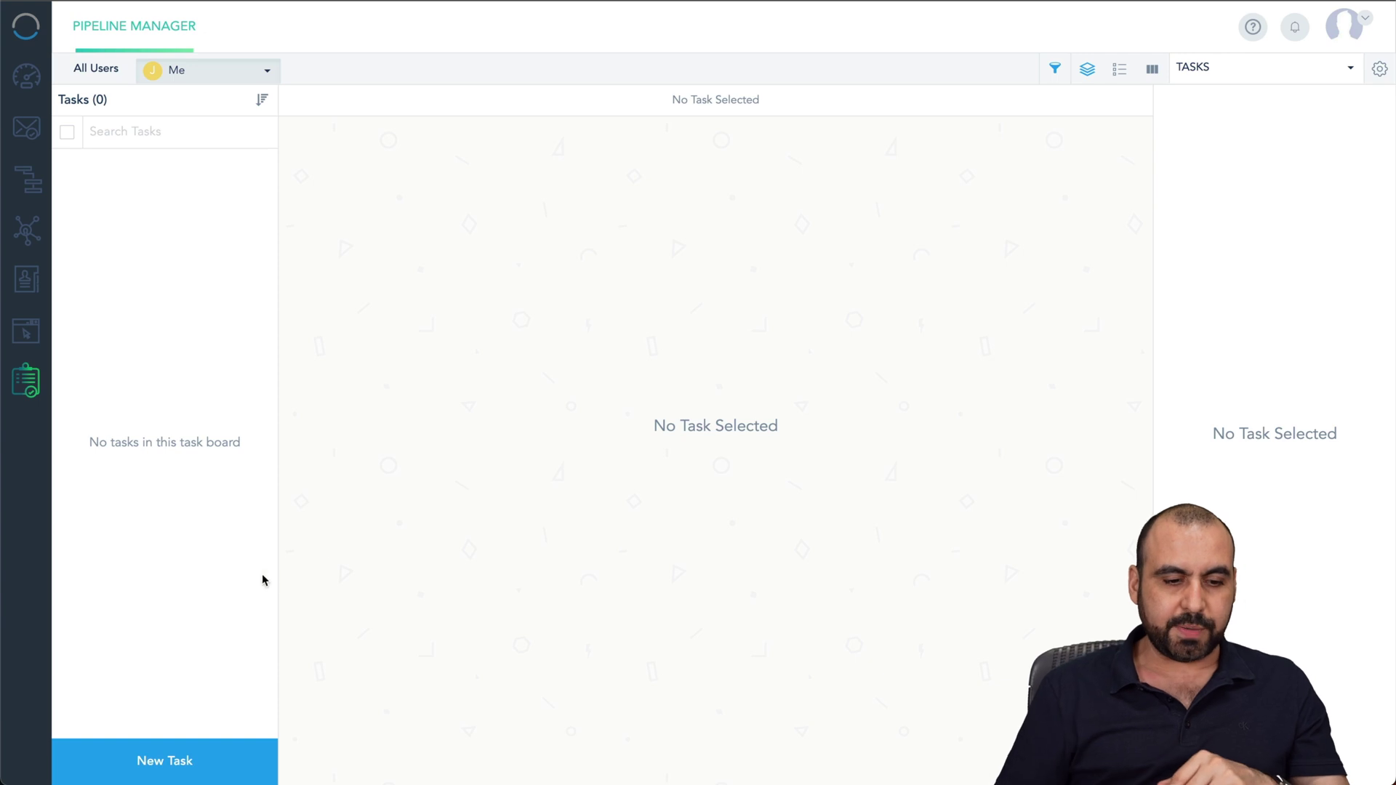
left_click(177, 756)
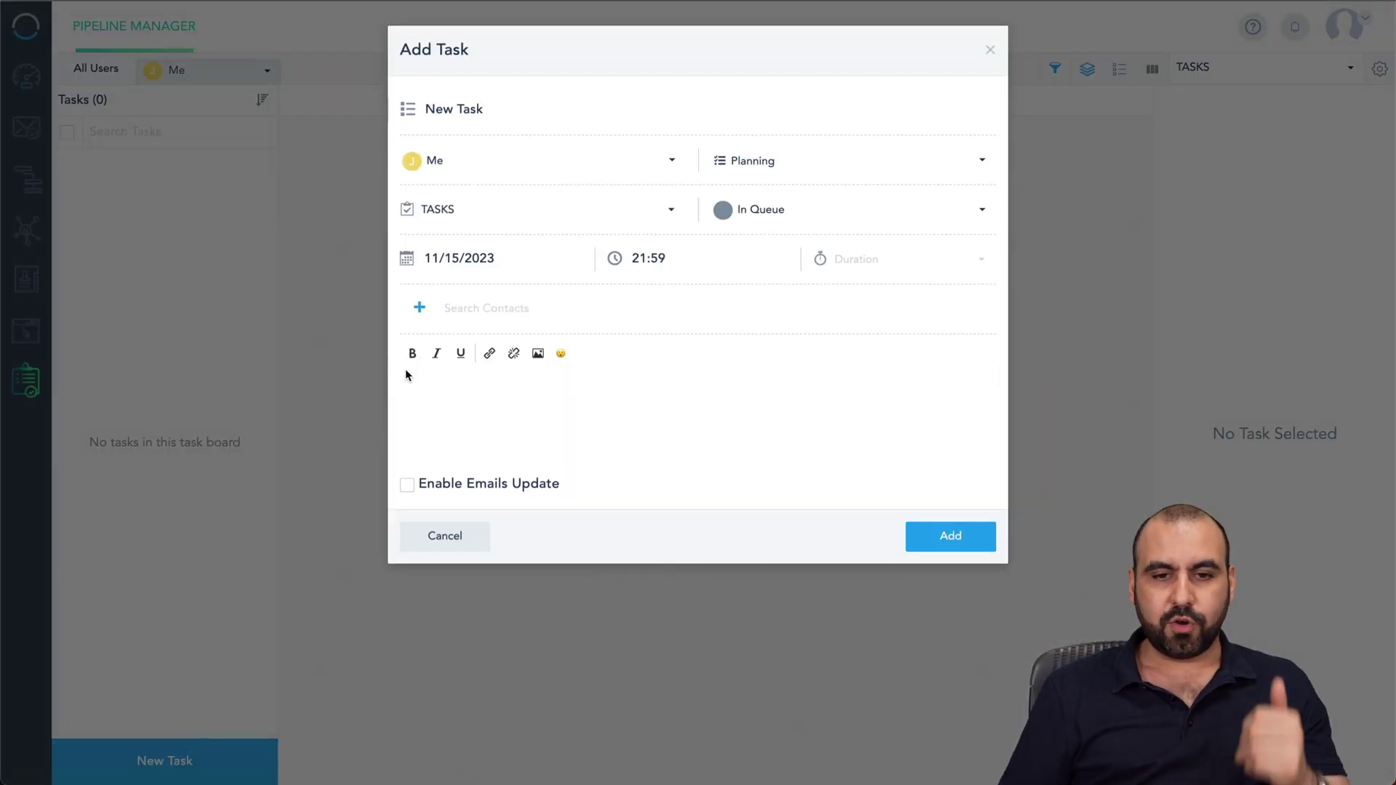
left_click(788, 164)
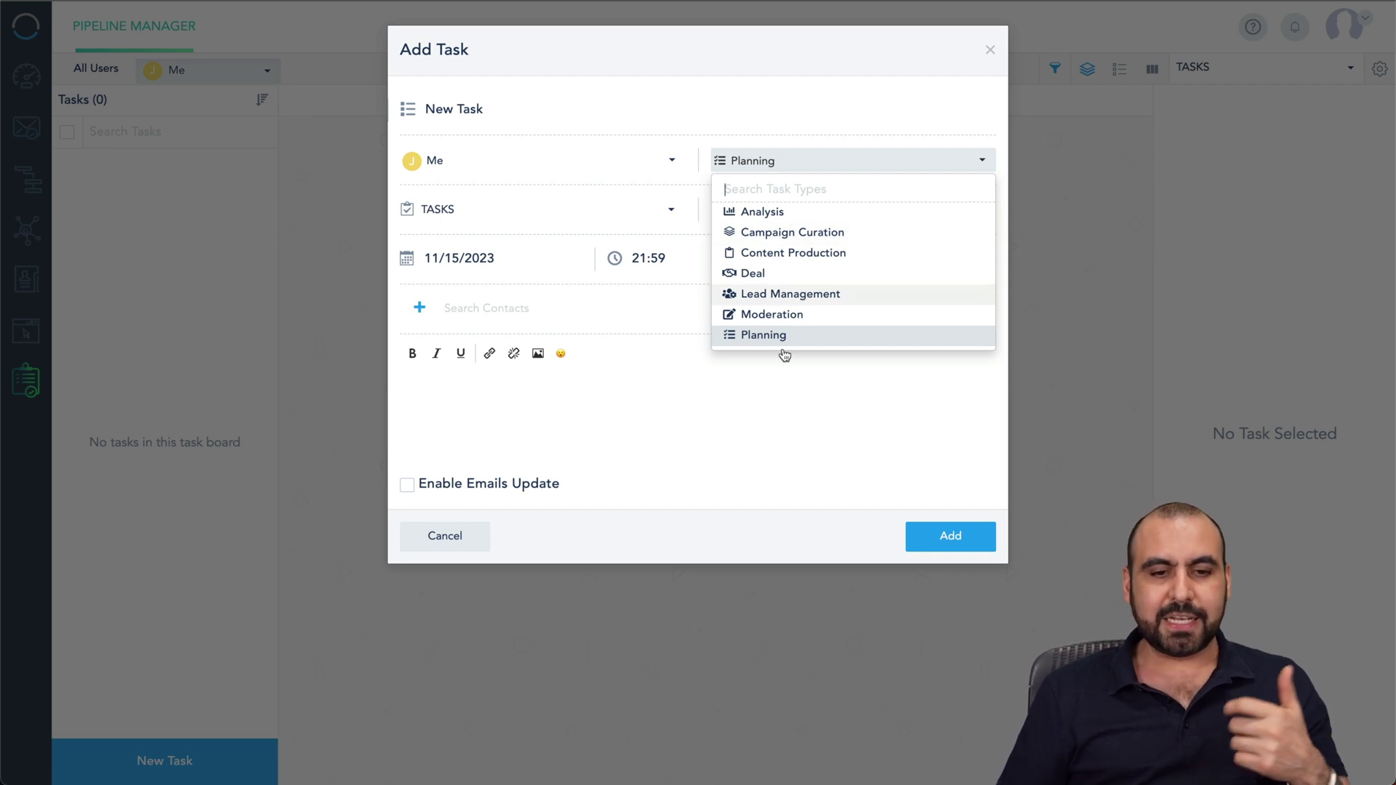
left_click(916, 166)
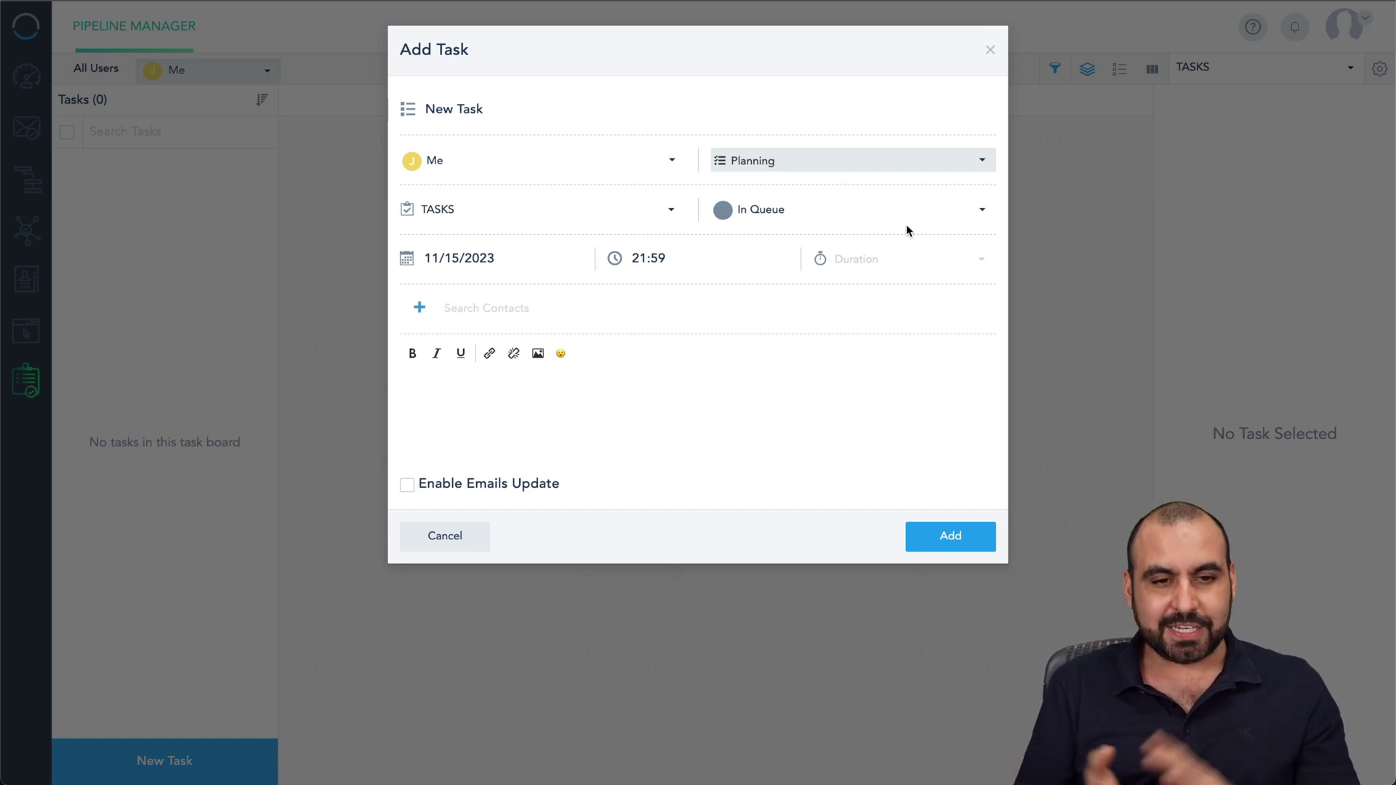
left_click(445, 536)
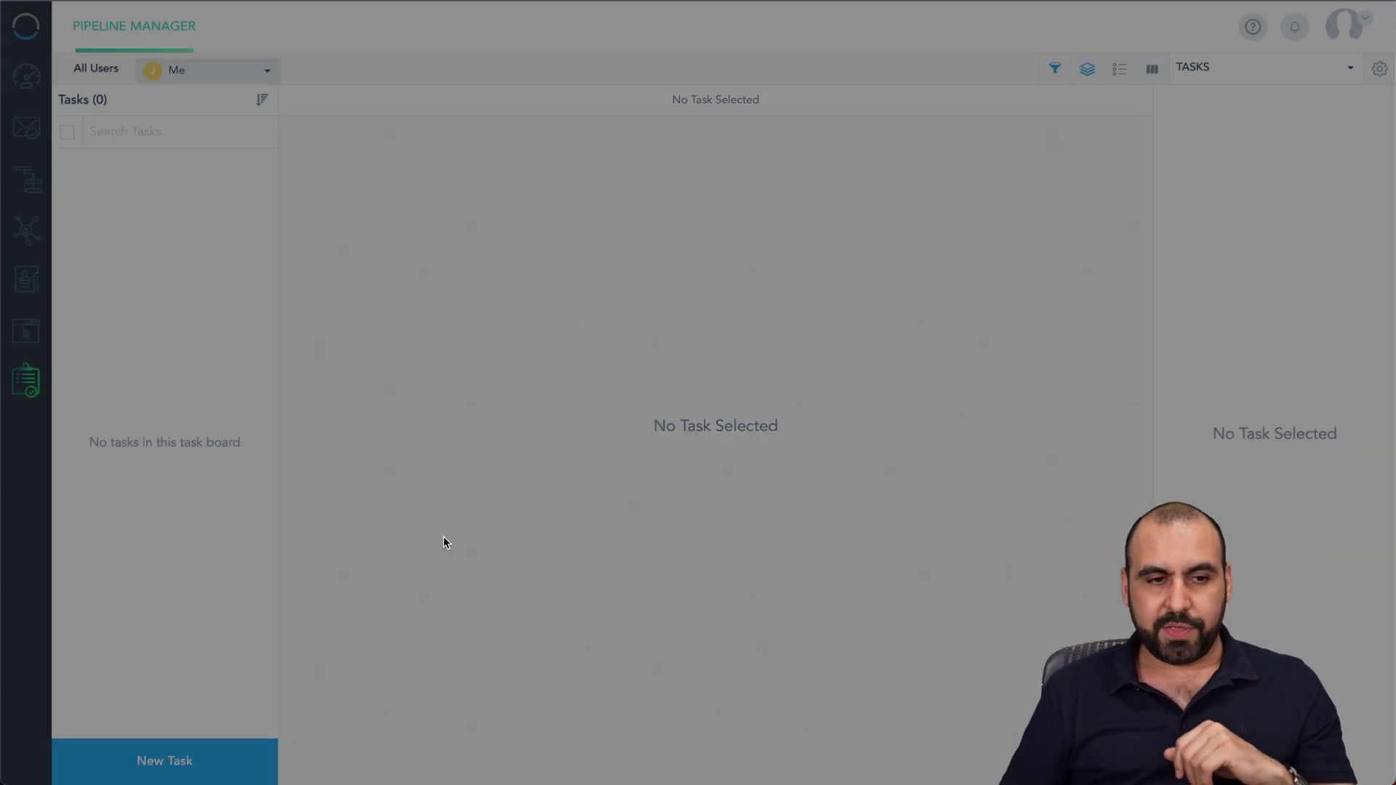
left_click(26, 76)
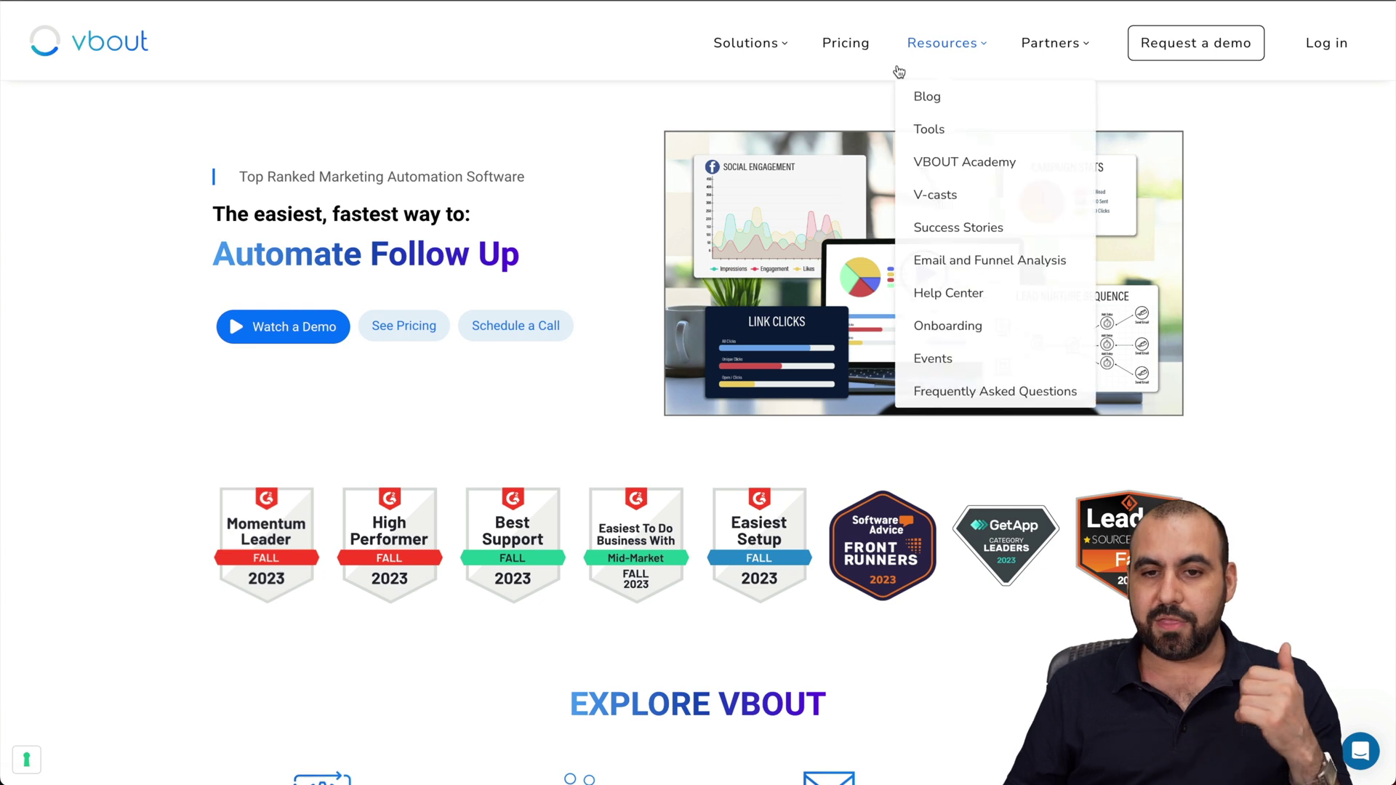
Go to vbout.com Pricing and scroll to the Professional plan calculator at $100/mo
left_click(856, 58)
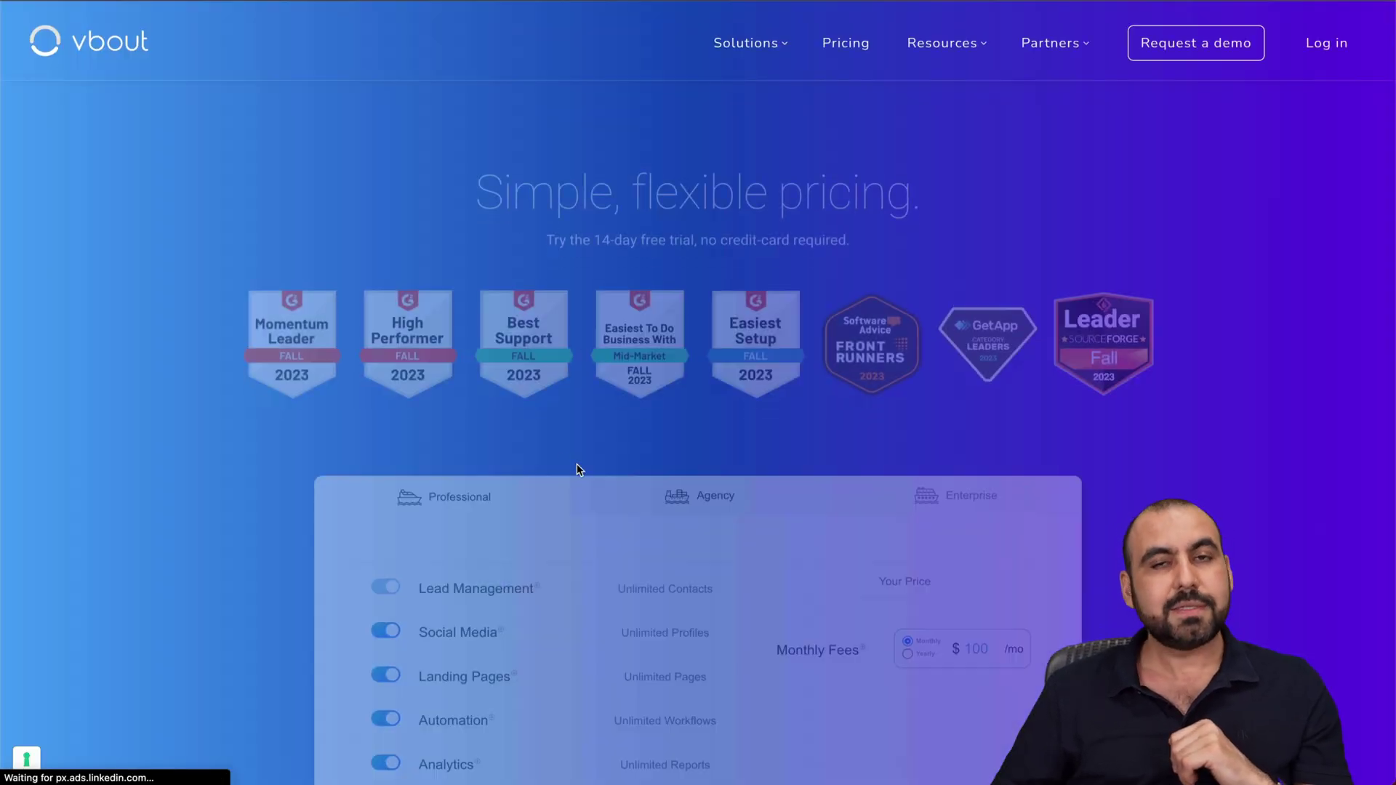
scroll(577, 469, "down", 4)
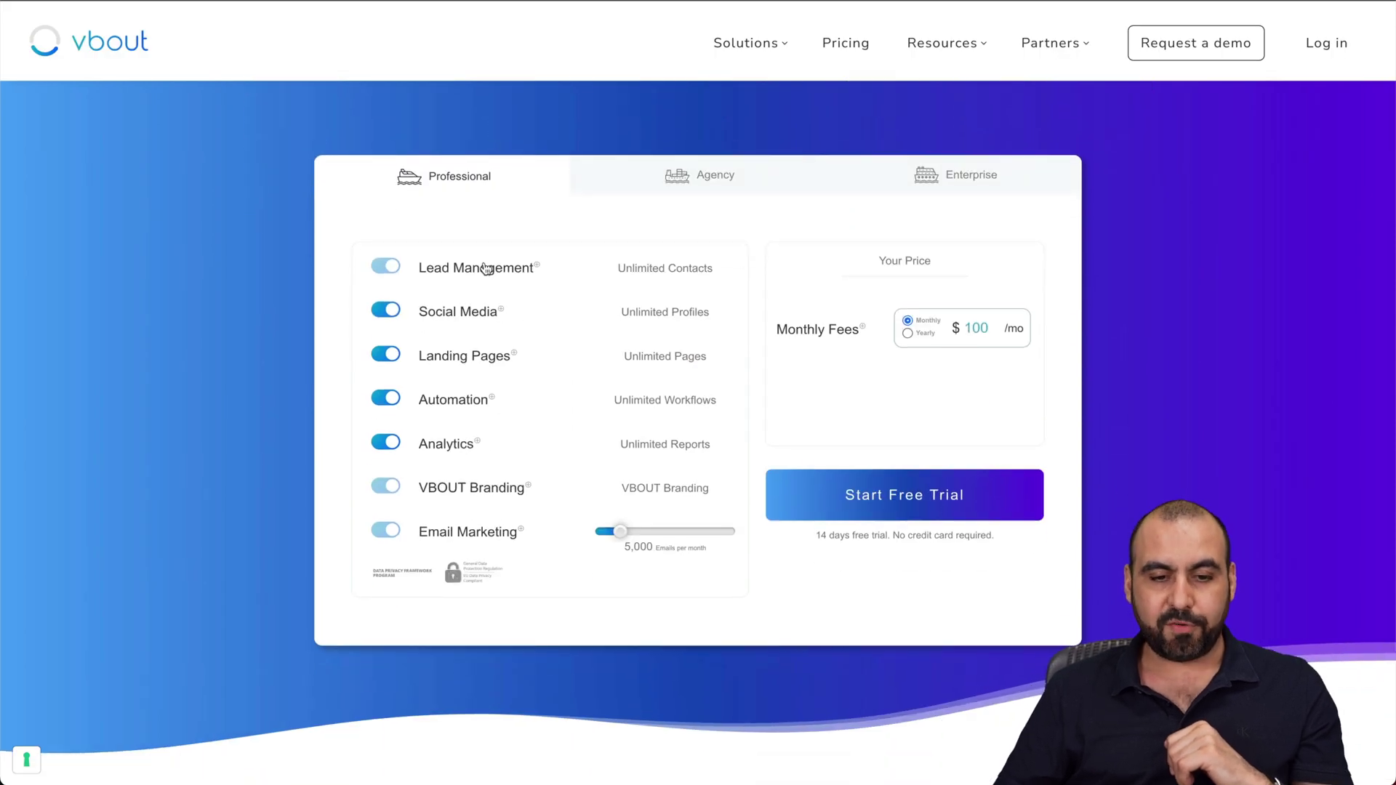